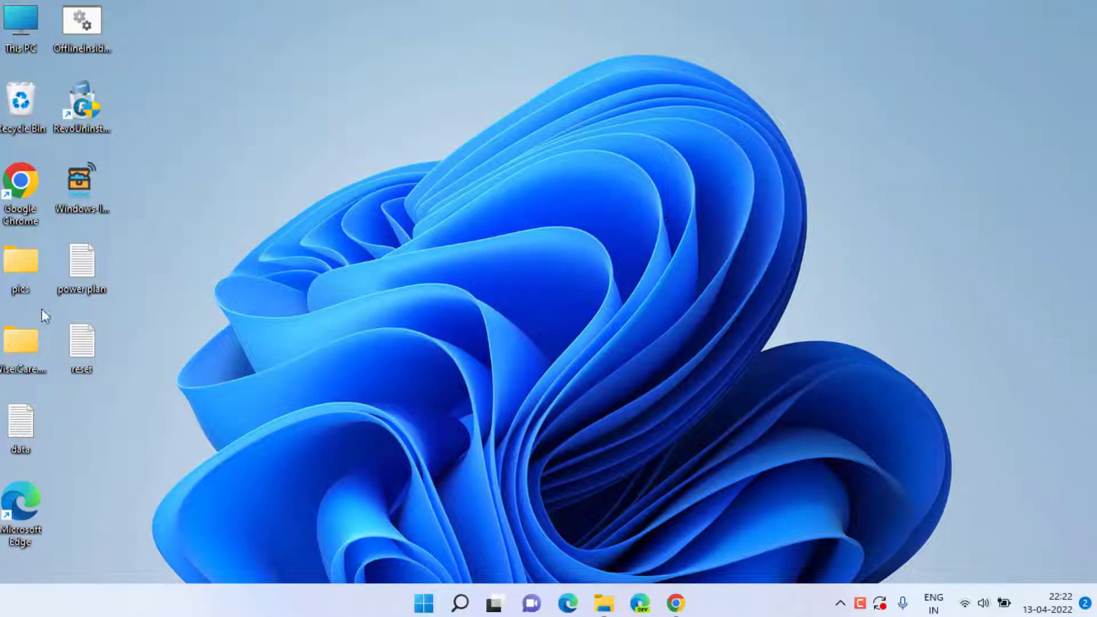
Step: Bring up Windows Settings and review the Windows Update page with its pending updates
{"action": "key", "text": "super+i"}
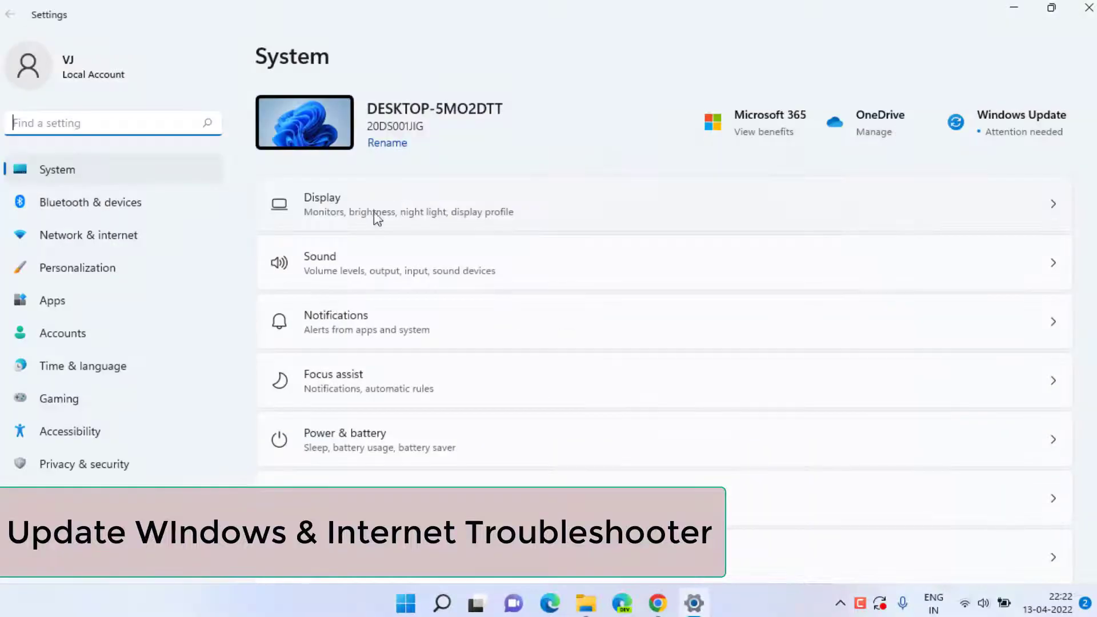
{"action": "left_click", "coordinate": [77, 496]}
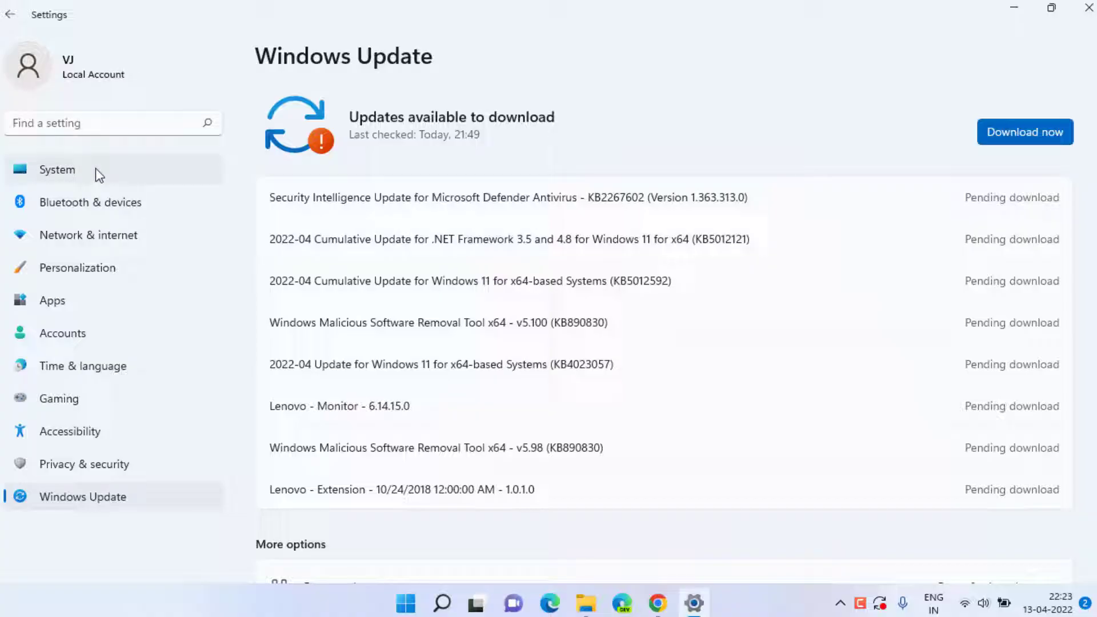
Step: From System, show the Other troubleshooters list with Internet Connections, then close Settings
{"action": "left_click", "coordinate": [80, 178]}
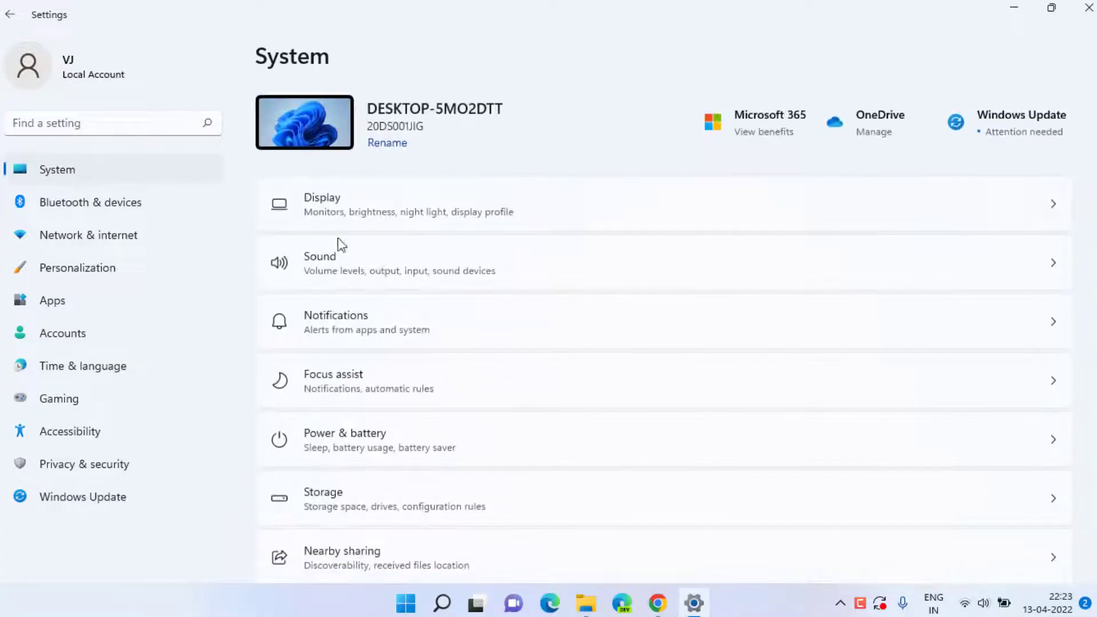
{"action": "scroll", "coordinate": [465, 325], "scroll_direction": "down", "scroll_amount": 3}
{"action": "scroll", "coordinate": [364, 297], "scroll_direction": "down", "scroll_amount": 2}
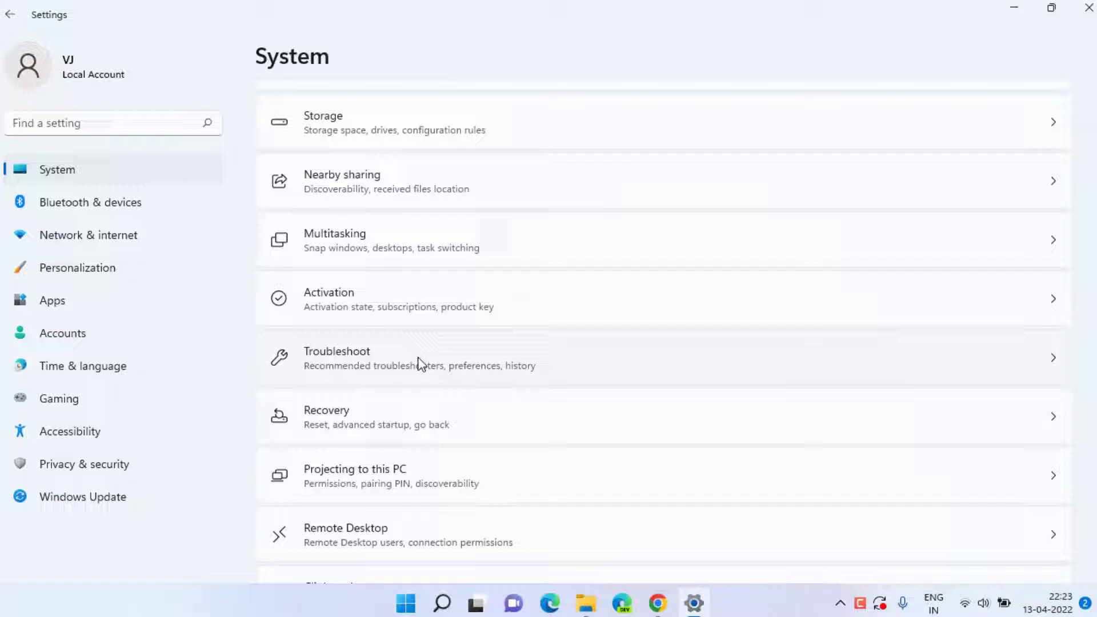
{"action": "left_click", "coordinate": [446, 364]}
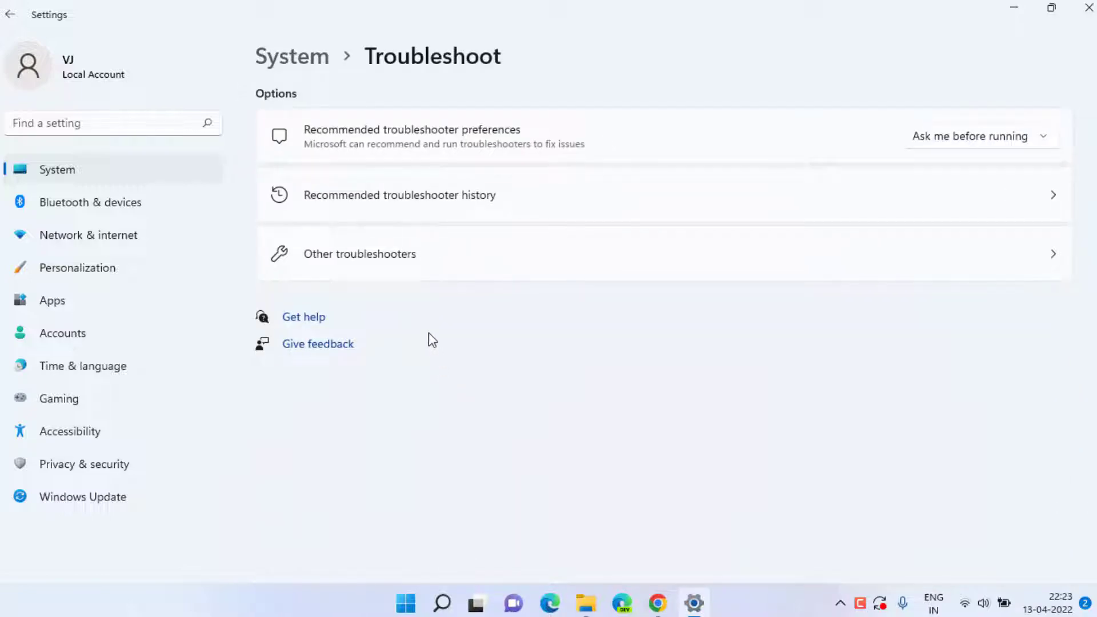
{"action": "left_click", "coordinate": [443, 264]}
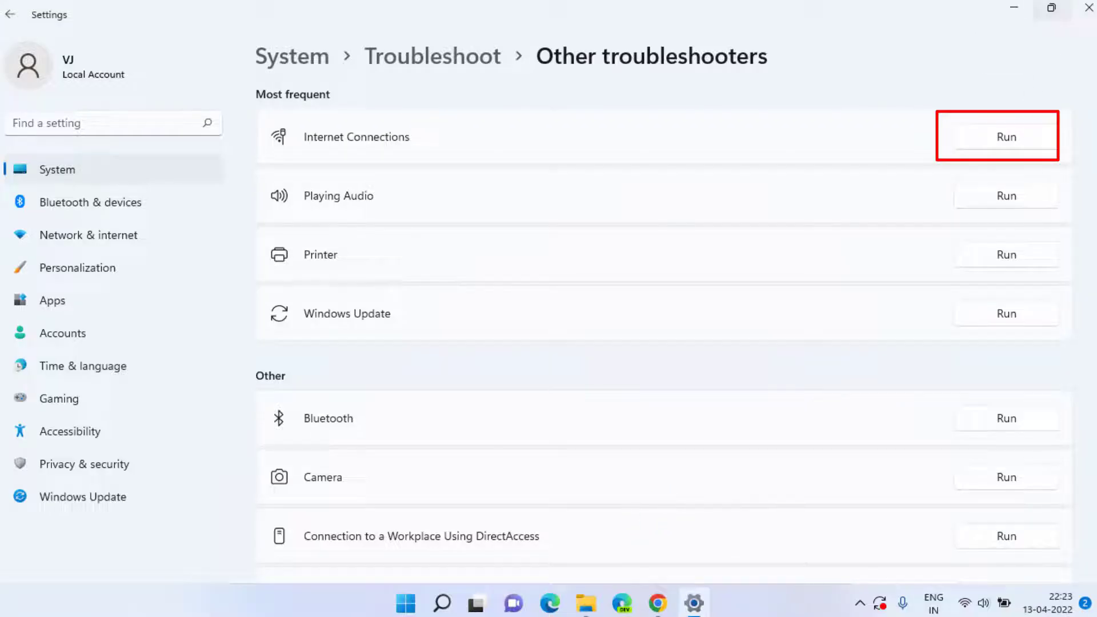
{"action": "left_click", "coordinate": [1089, 8]}
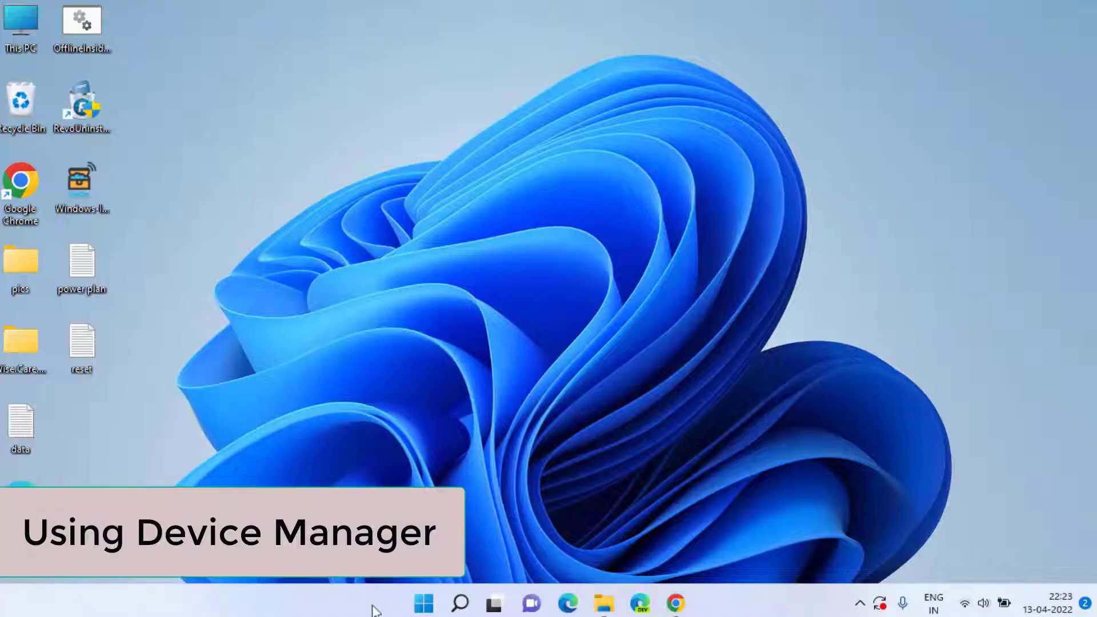
Step: Launch Device Manager from the Start context menu and expand Network adapters to the Intel Wireless-AC 7265
{"action": "right_click", "coordinate": [423, 602]}
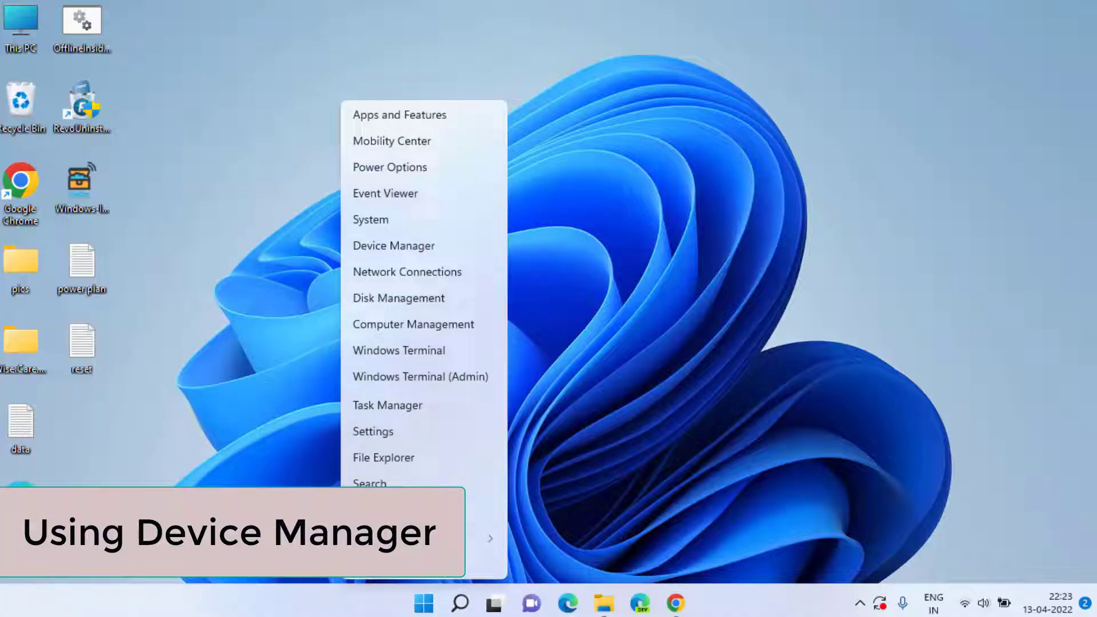
{"action": "left_click", "coordinate": [419, 247]}
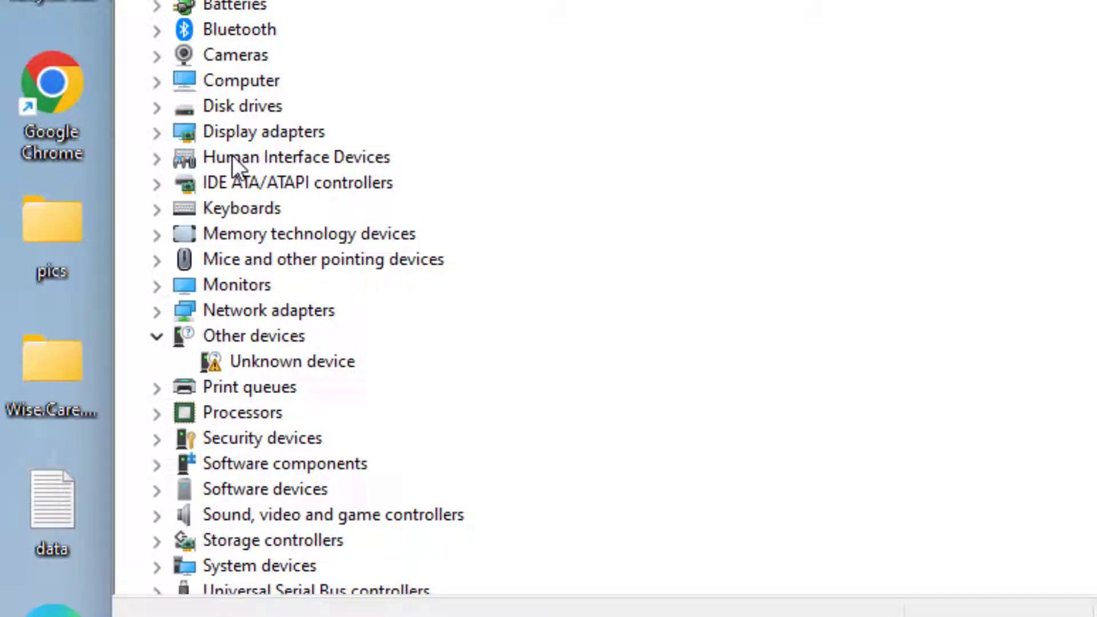
{"action": "left_click", "coordinate": [153, 311]}
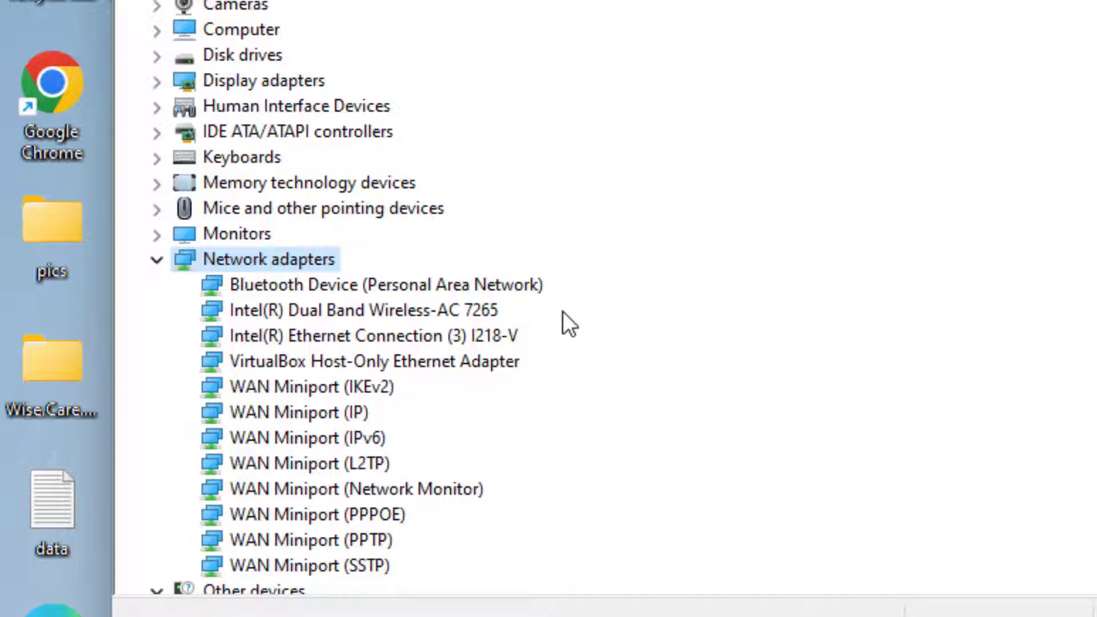
{"action": "right_click", "coordinate": [441, 307]}
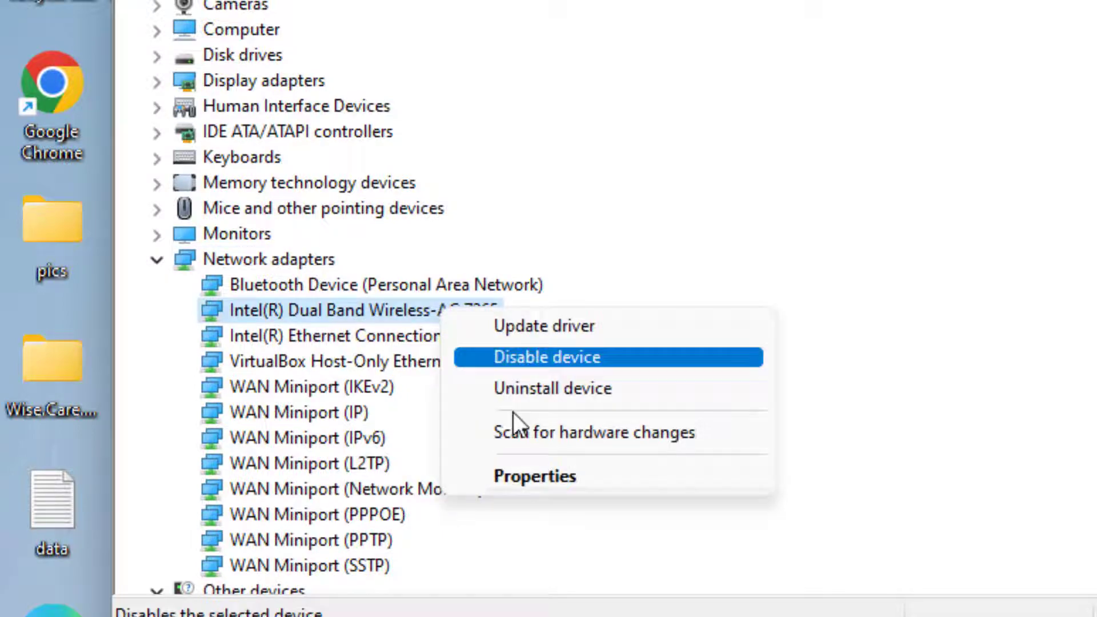
Step: In the adapter's properties, leave power-saving turn-off unchecked under Power Management and view the Driver details
{"action": "left_click", "coordinate": [539, 477]}
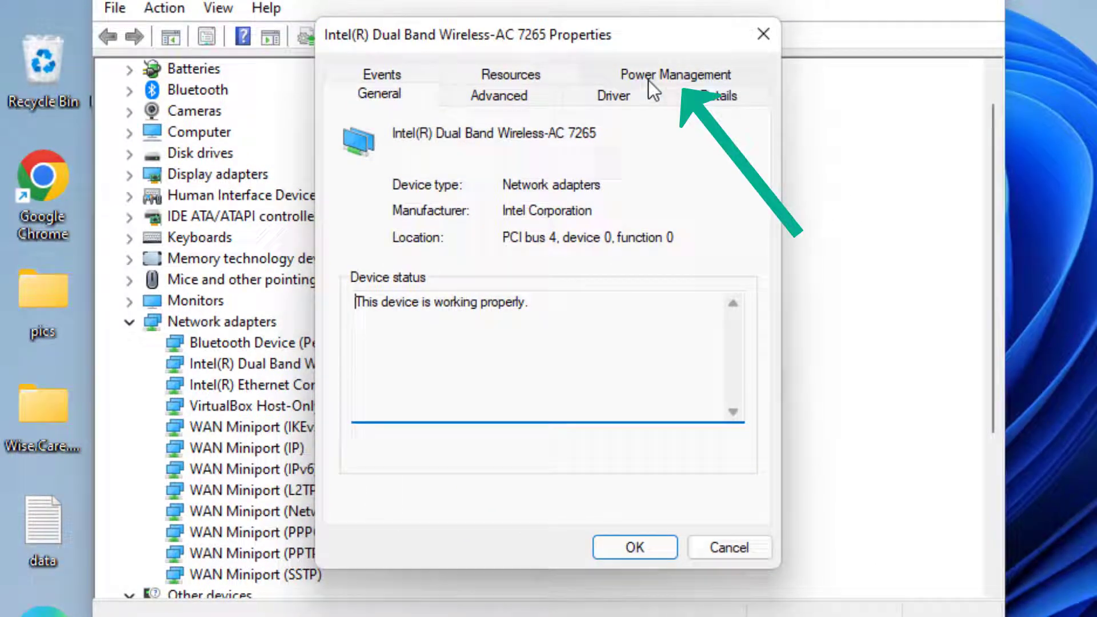
{"action": "left_click", "coordinate": [675, 80]}
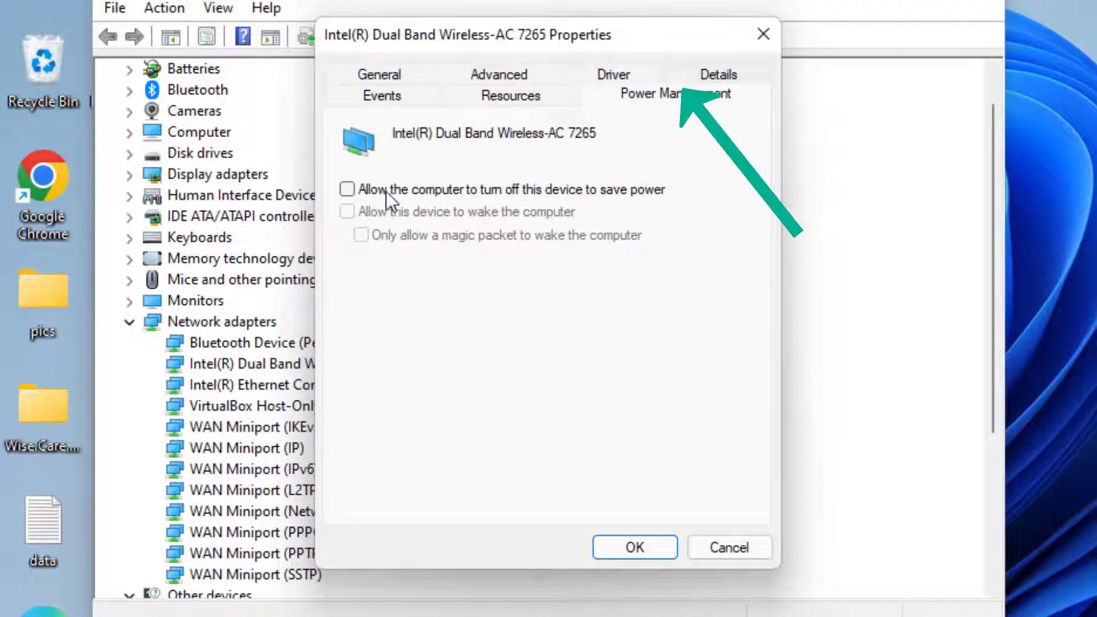
{"action": "left_click", "coordinate": [348, 190]}
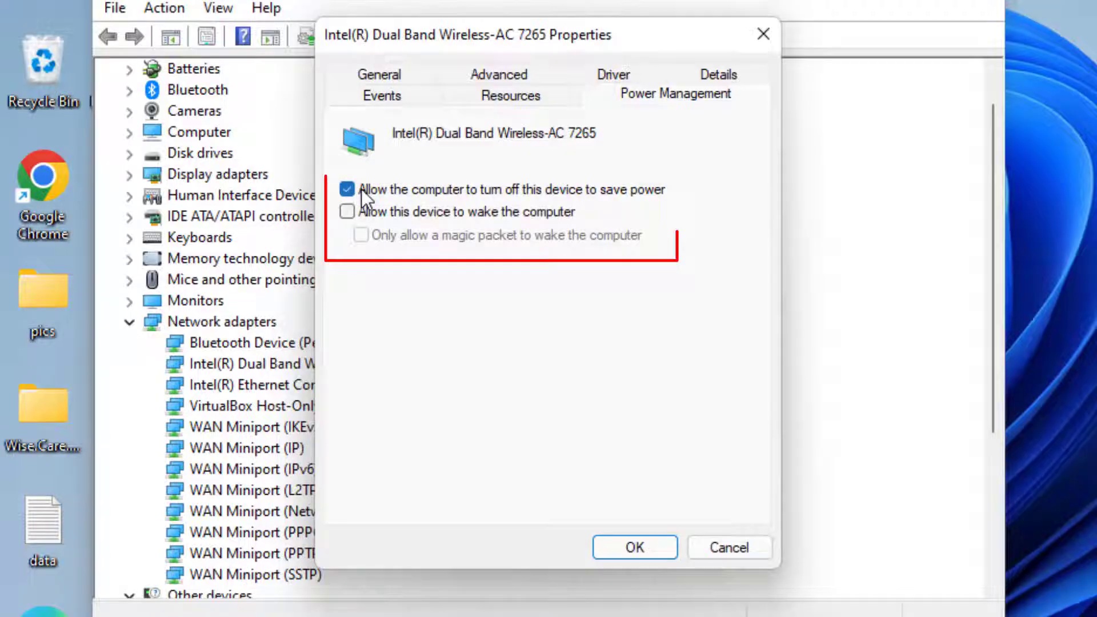
{"action": "left_click", "coordinate": [346, 190]}
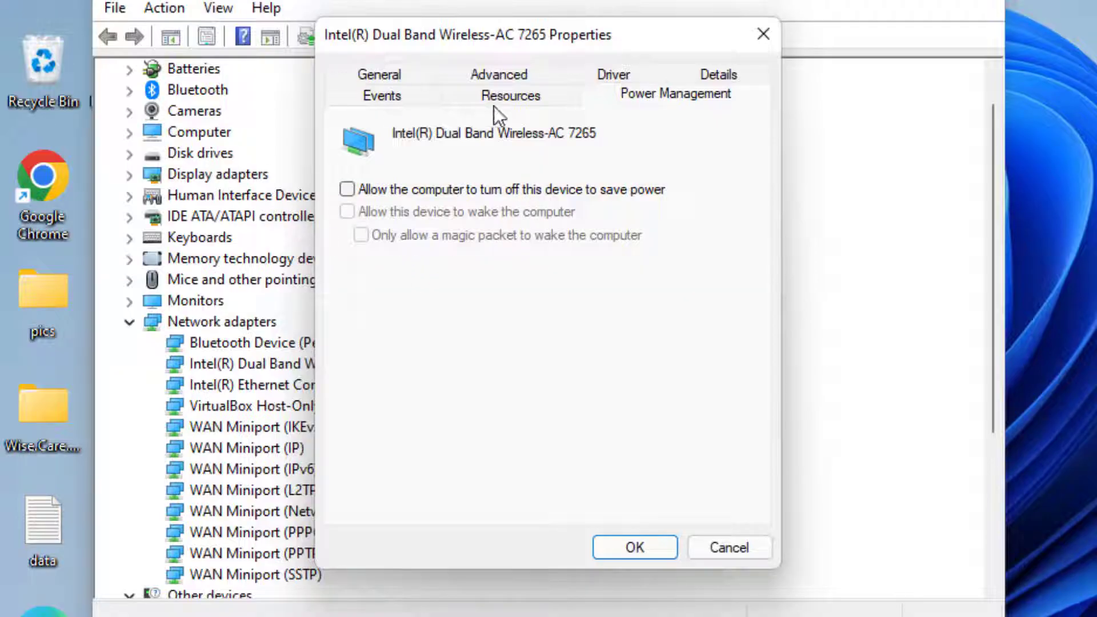
{"action": "left_click", "coordinate": [617, 77]}
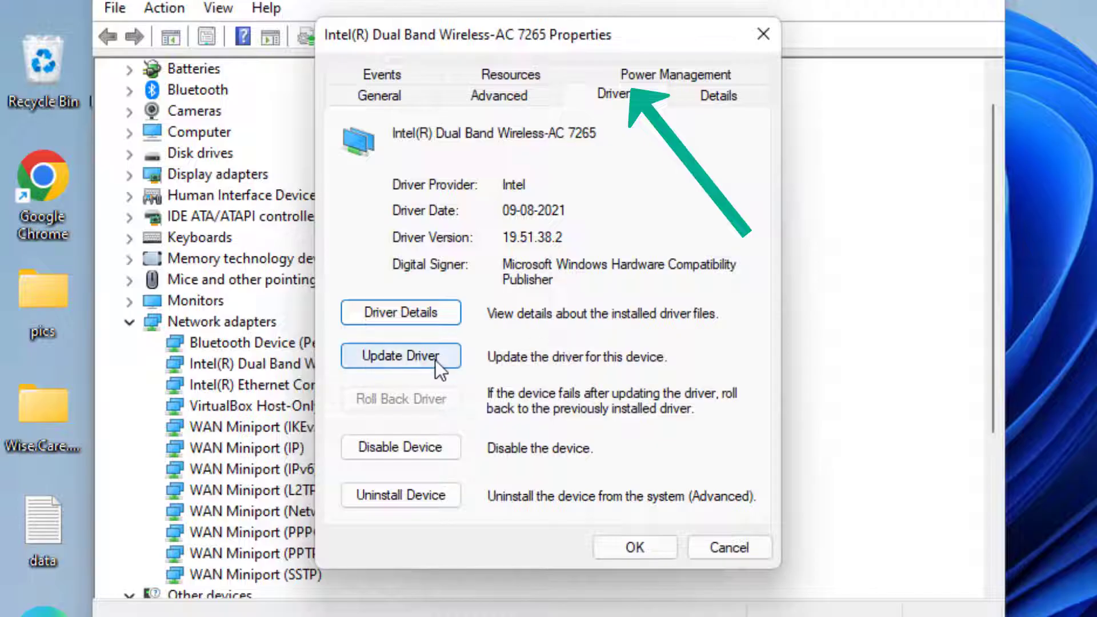
Step: Start Update Driver, browse manually and pick from the list of compatible Wireless-AC 7265 drivers
{"action": "left_click", "coordinate": [420, 357]}
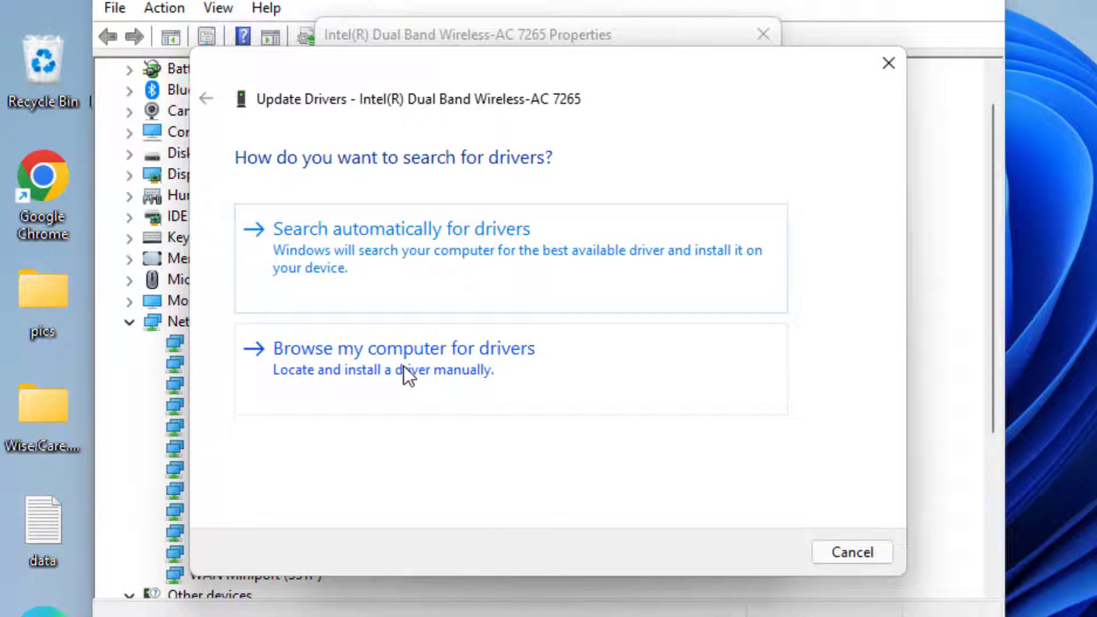
{"action": "left_click", "coordinate": [403, 366]}
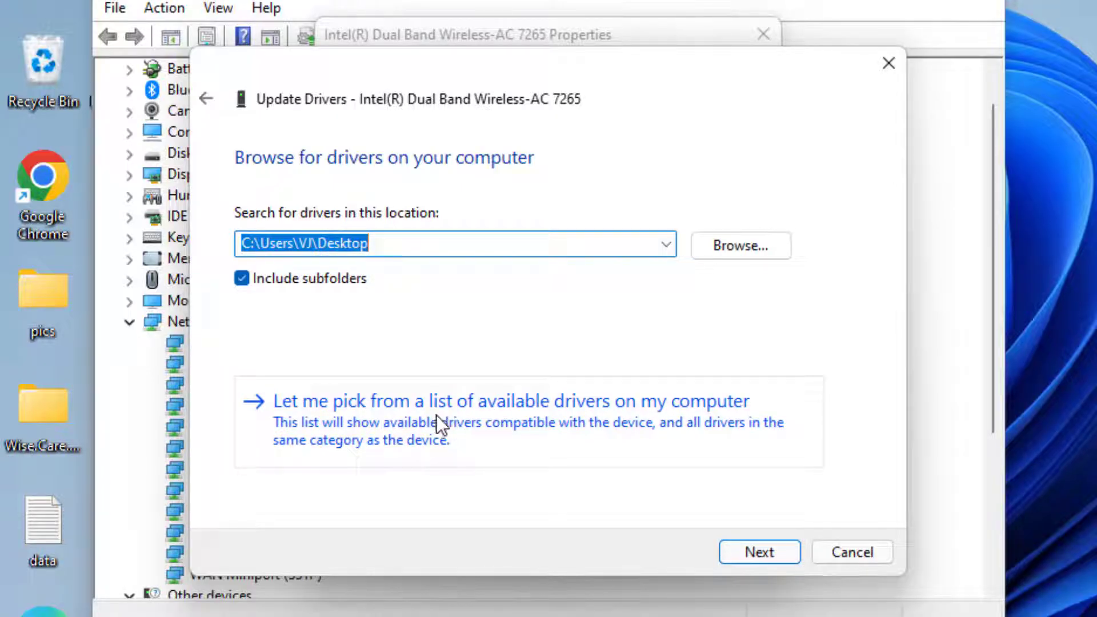
{"action": "left_click", "coordinate": [512, 433]}
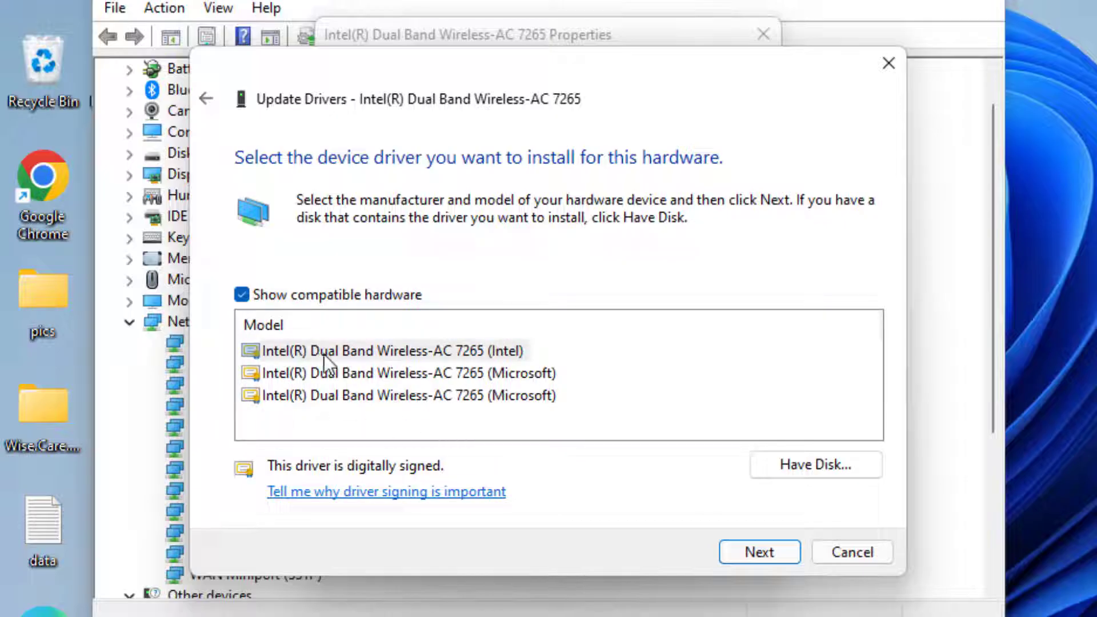
{"action": "left_click", "coordinate": [467, 376]}
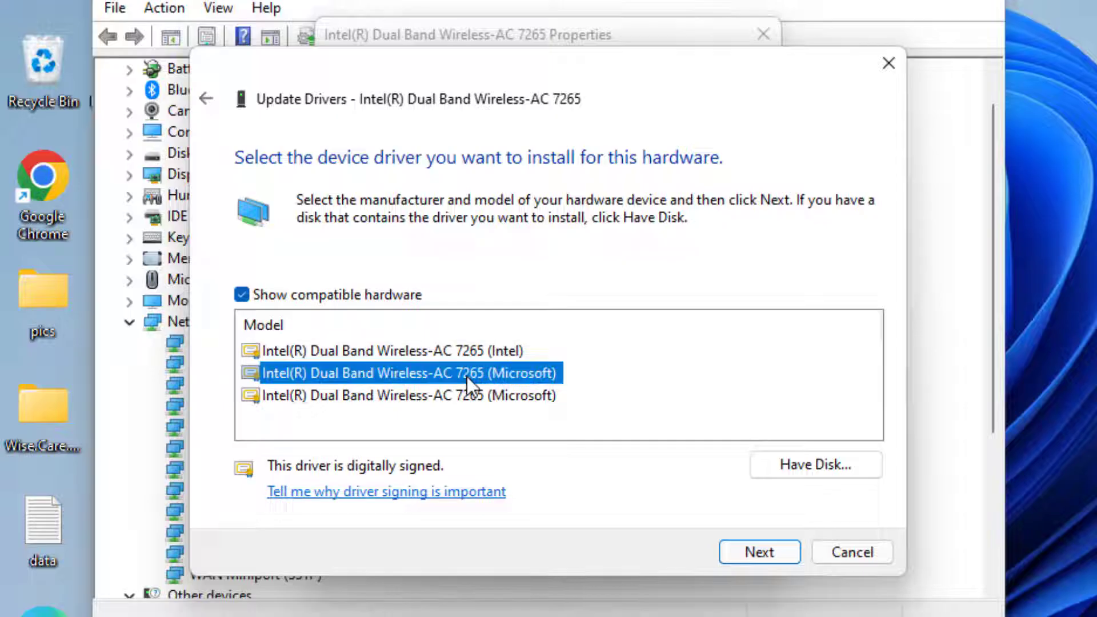
{"action": "left_click", "coordinate": [466, 397]}
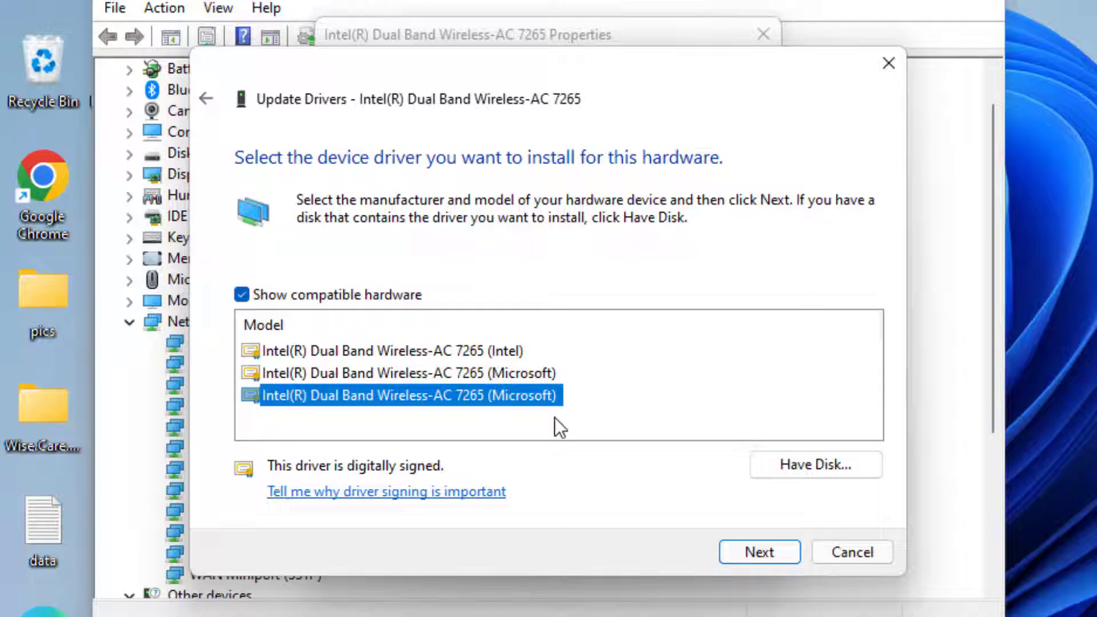
Step: Install the Intel-provided Wireless-AC 7265 driver (19.51.38.2) and close the success and properties dialogs
{"action": "left_click", "coordinate": [461, 352]}
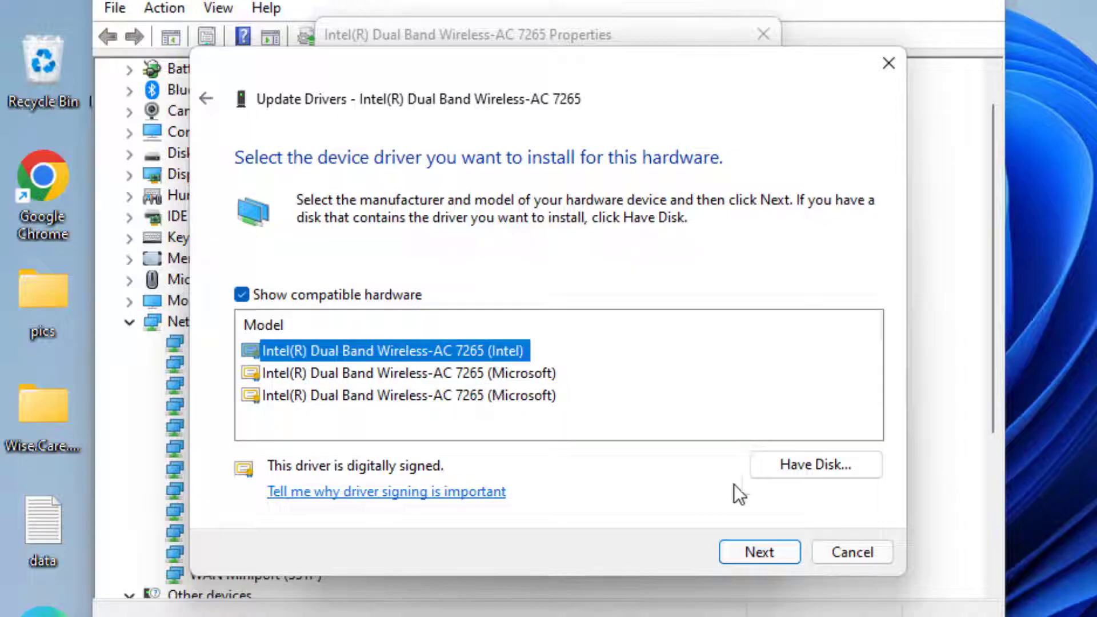
{"action": "left_click", "coordinate": [759, 553]}
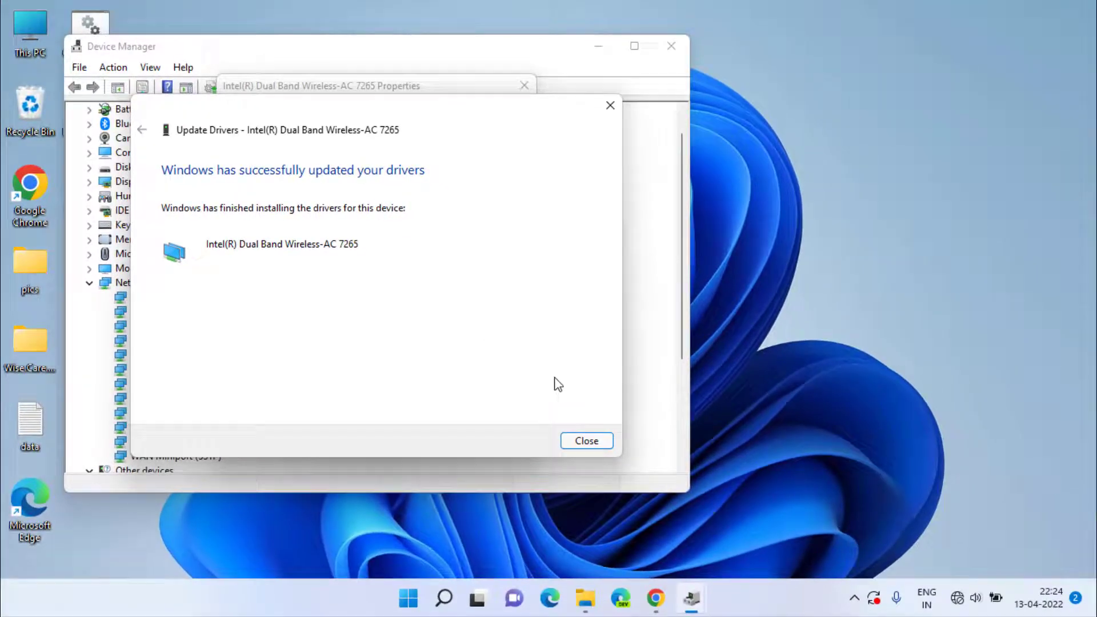
{"action": "left_click", "coordinate": [586, 440]}
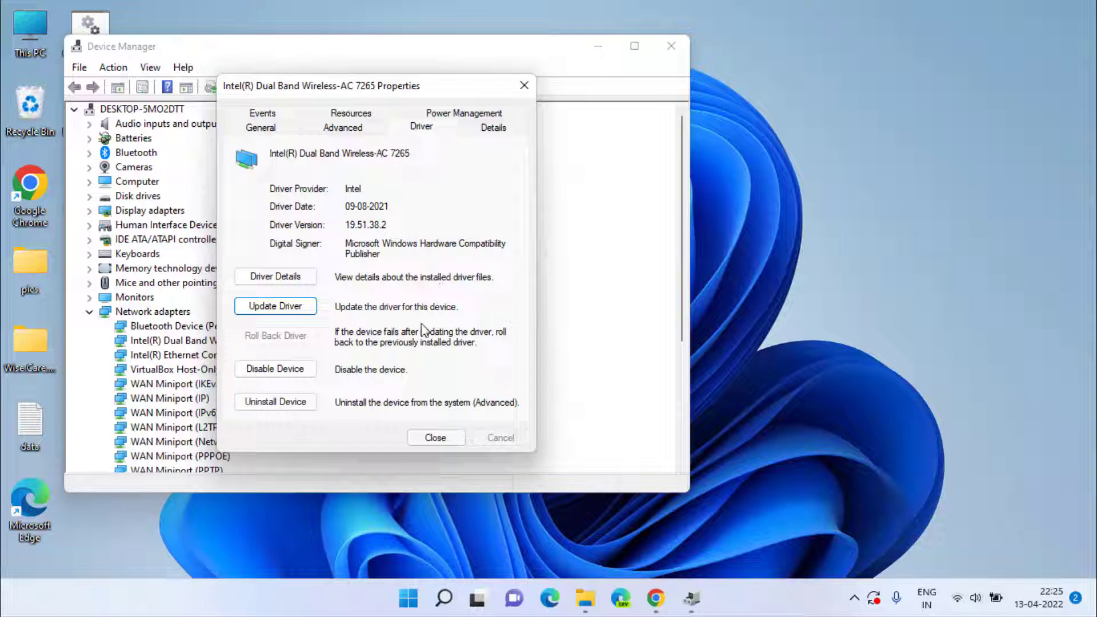
{"action": "left_click", "coordinate": [434, 438]}
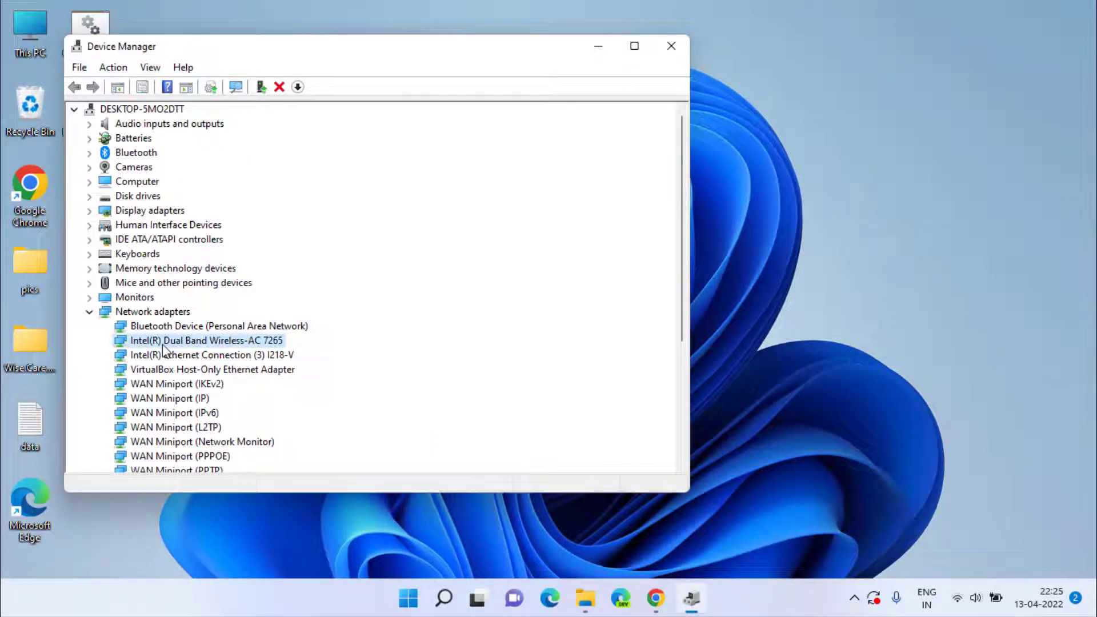
Step: Choose Uninstall device for the Intel Wireless-AC 7265 to bring up its confirmation
{"action": "right_click", "coordinate": [239, 341]}
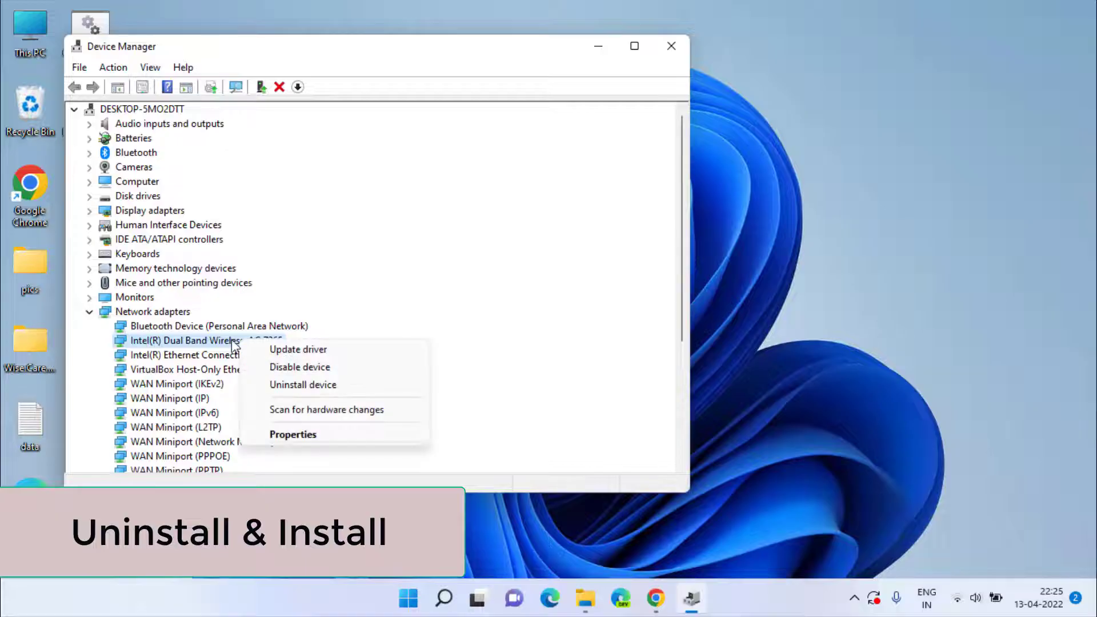
{"action": "left_click", "coordinate": [347, 386]}
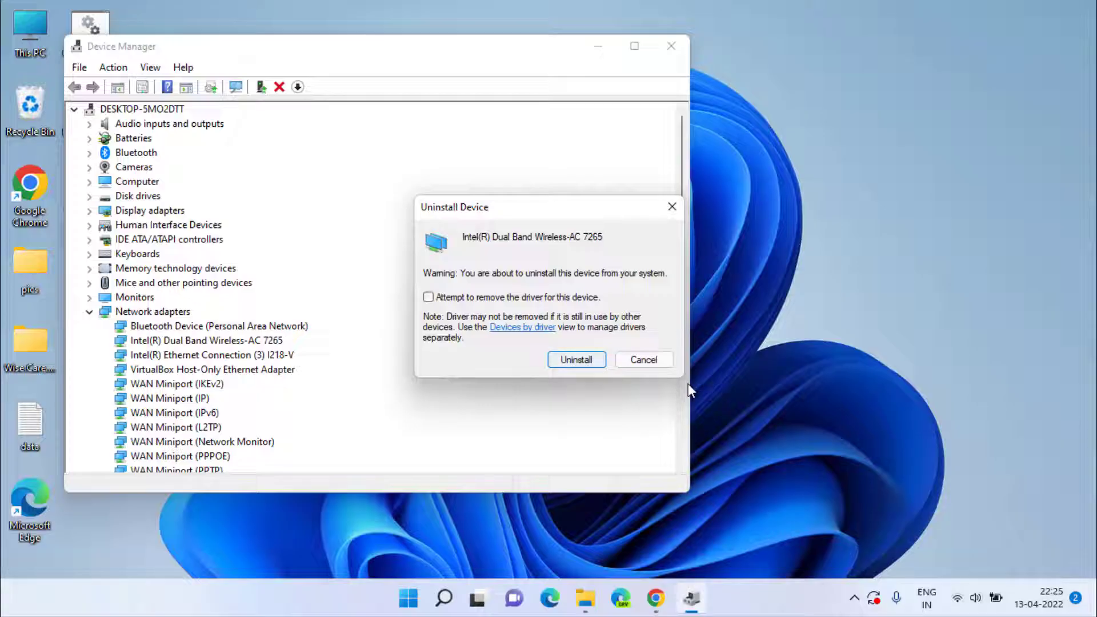
Step: Cancel the uninstall, close Device Manager and start a new Chrome tab
{"action": "left_click", "coordinate": [654, 363]}
{"action": "left_click", "coordinate": [674, 49]}
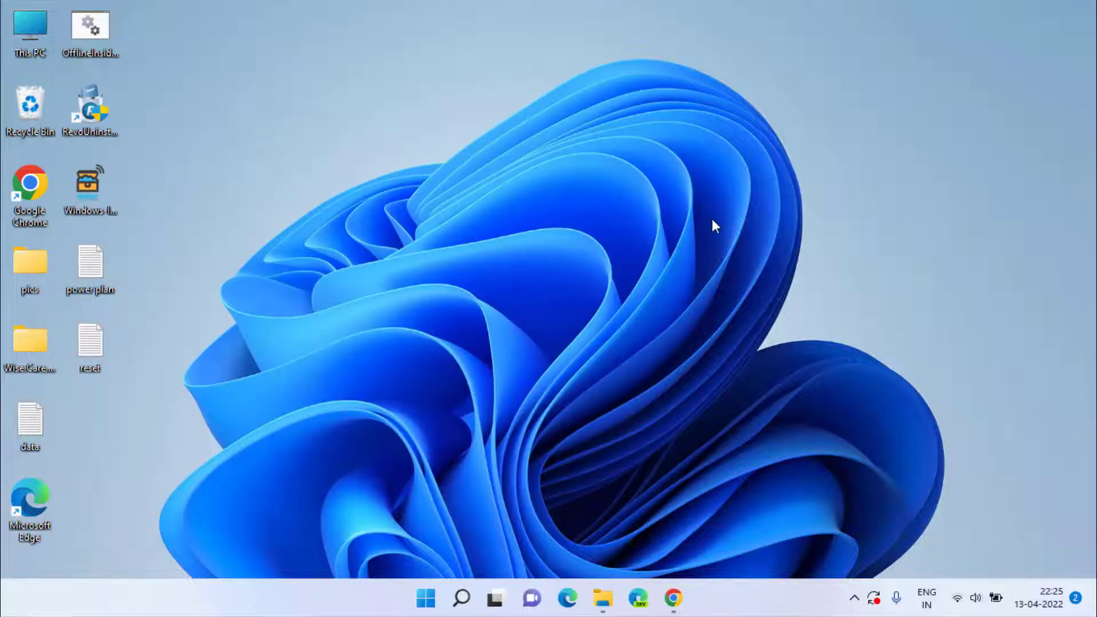
{"action": "left_click", "coordinate": [673, 597]}
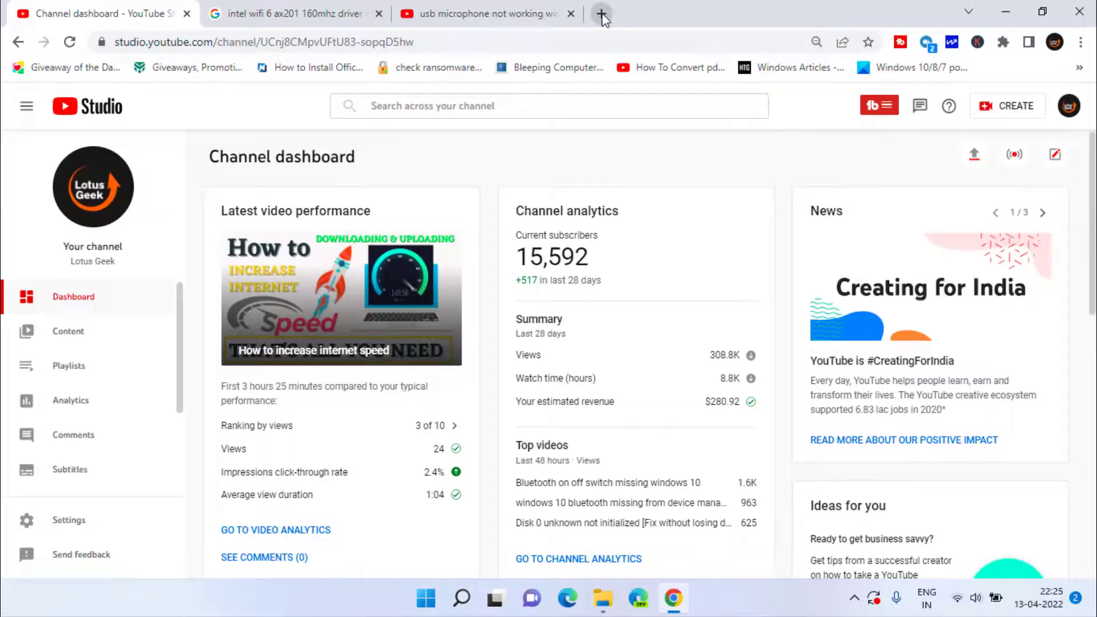
{"action": "left_click", "coordinate": [602, 13]}
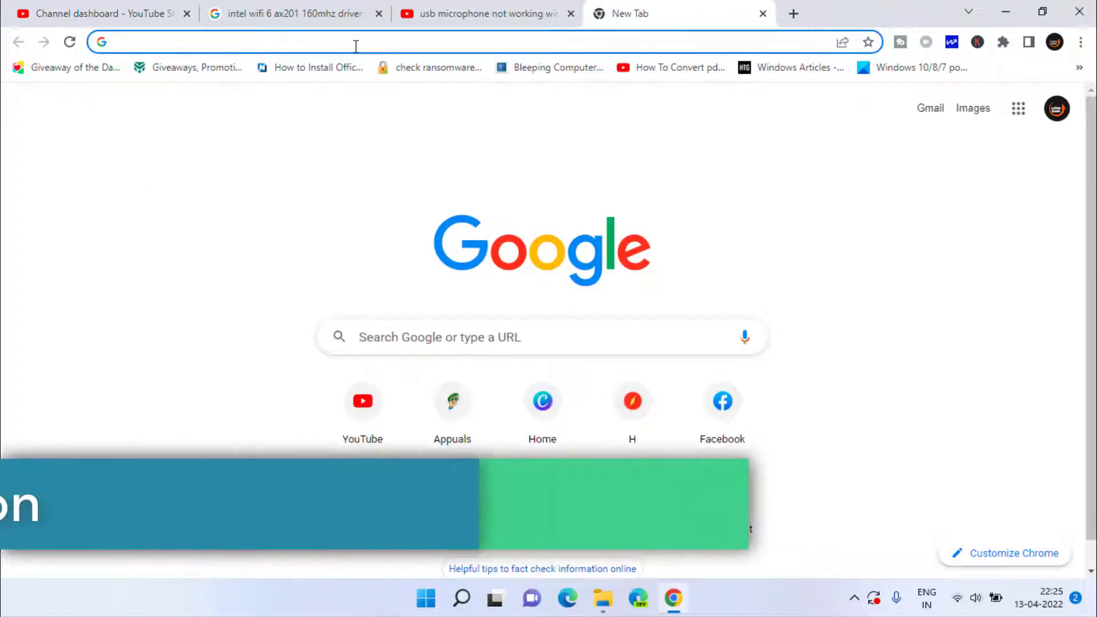
Step: Load the pasted HP FTP URL and save sp114211.exe to the Desktop, then minimize Chrome
{"action": "key", "text": "ctrl+v"}
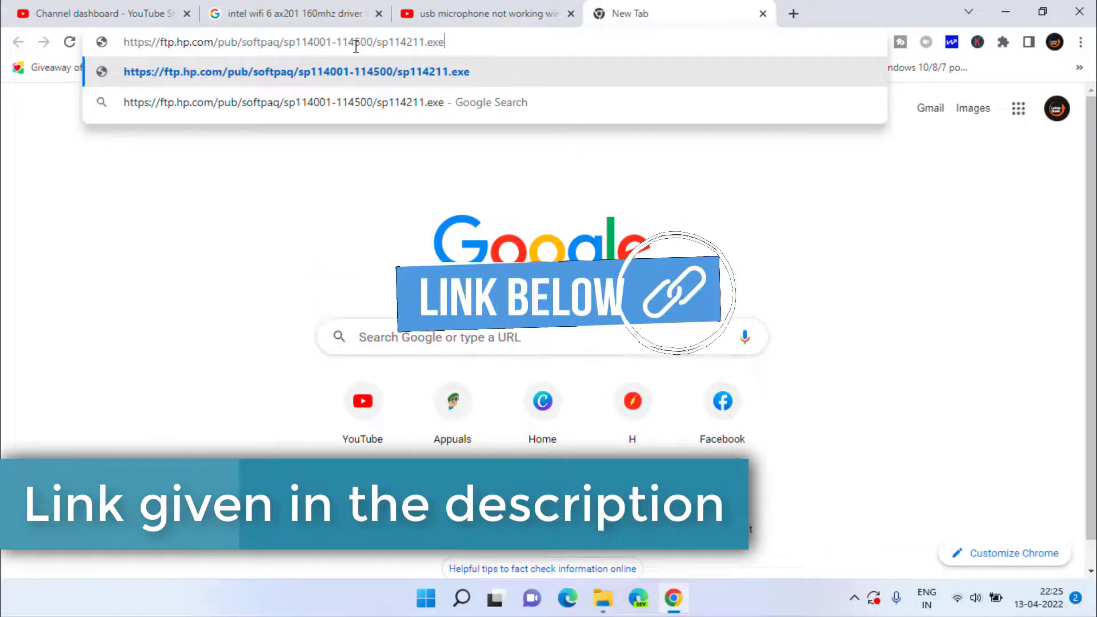
{"action": "key", "text": "Return"}
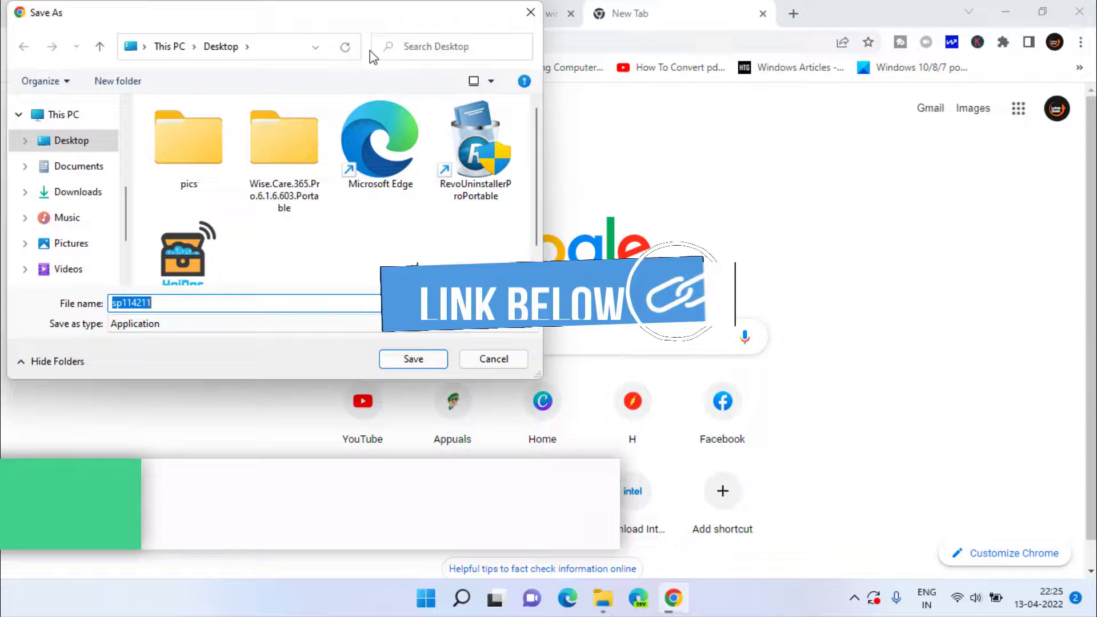
{"action": "left_click", "coordinate": [72, 142]}
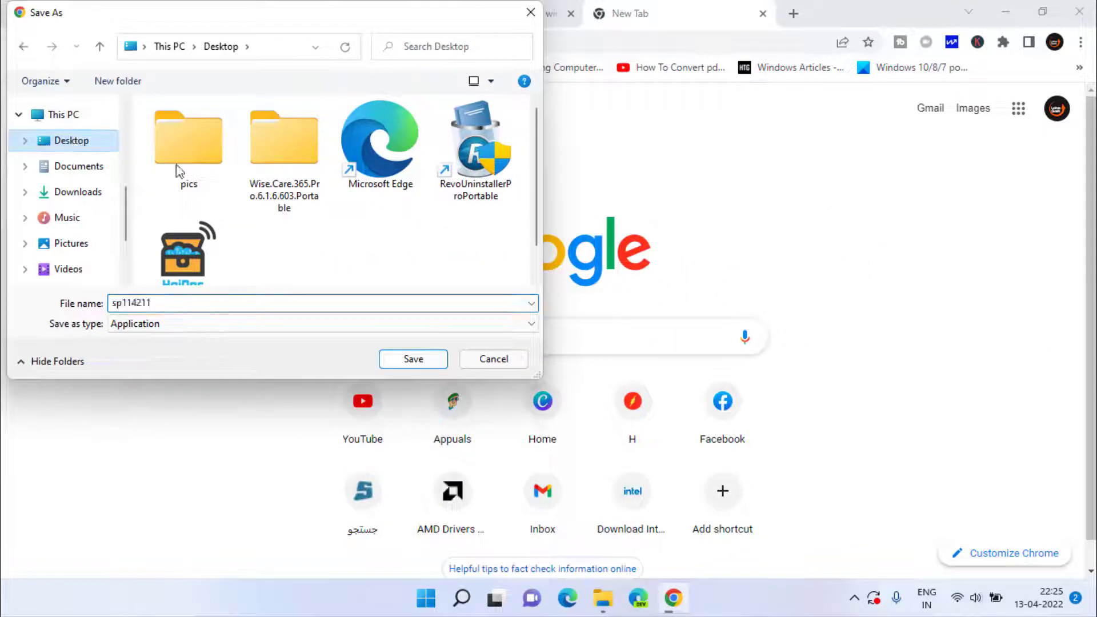
{"action": "left_click", "coordinate": [399, 363]}
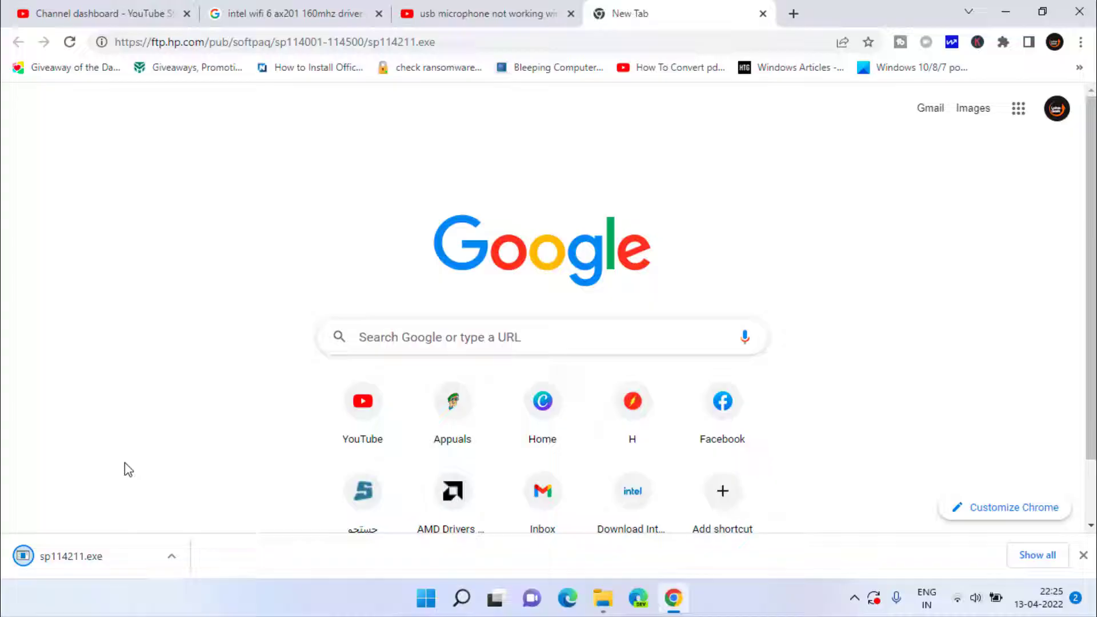
{"action": "left_click", "coordinate": [1005, 12]}
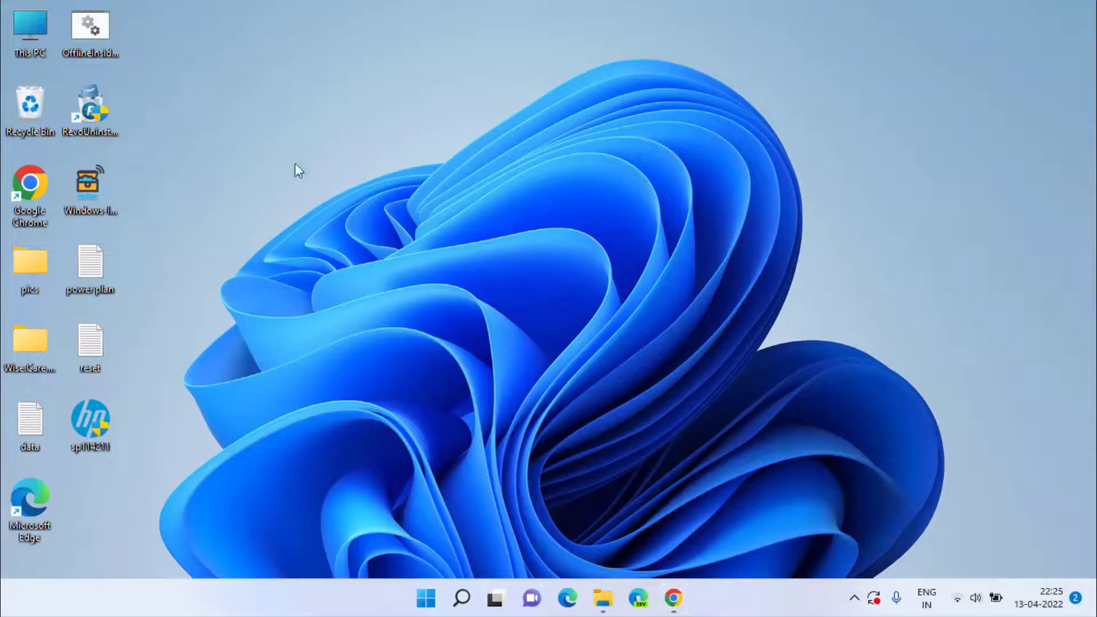
Step: Run sp114211.exe, accept the license and extract the driver files to C:\SWSetup\SP114211
{"action": "double_click", "coordinate": [98, 428]}
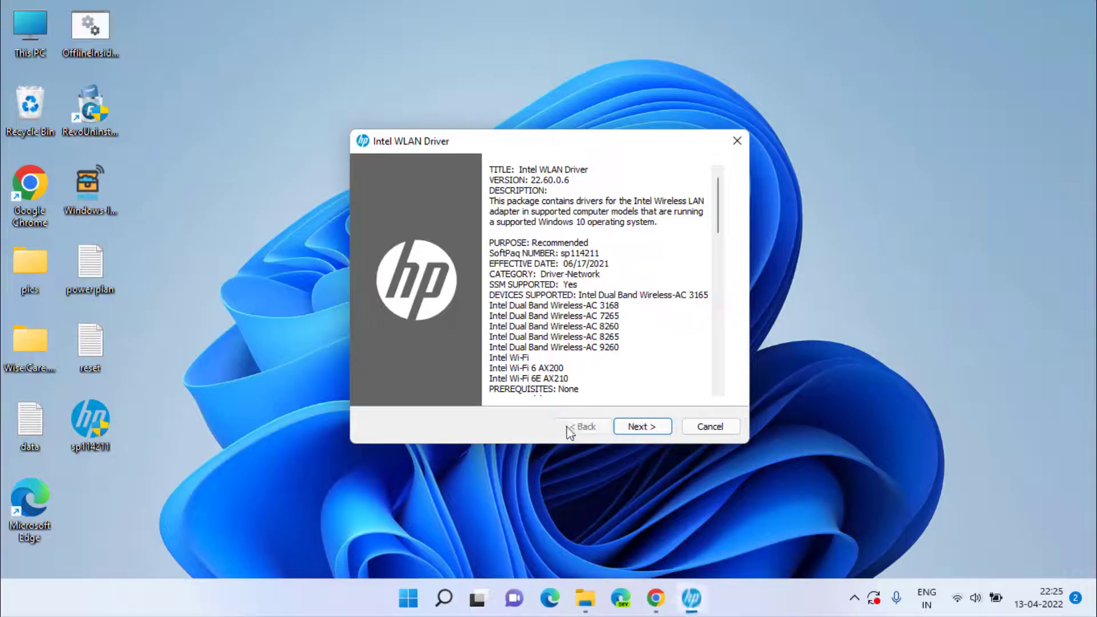
{"action": "left_click", "coordinate": [635, 427]}
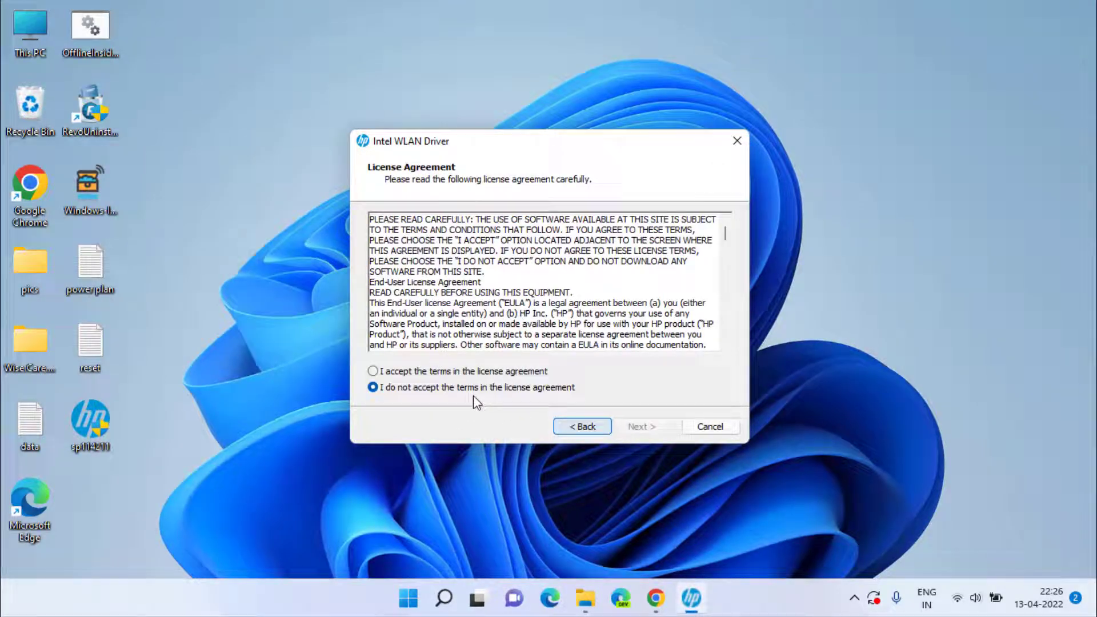
{"action": "left_click", "coordinate": [461, 371]}
{"action": "left_click", "coordinate": [643, 427]}
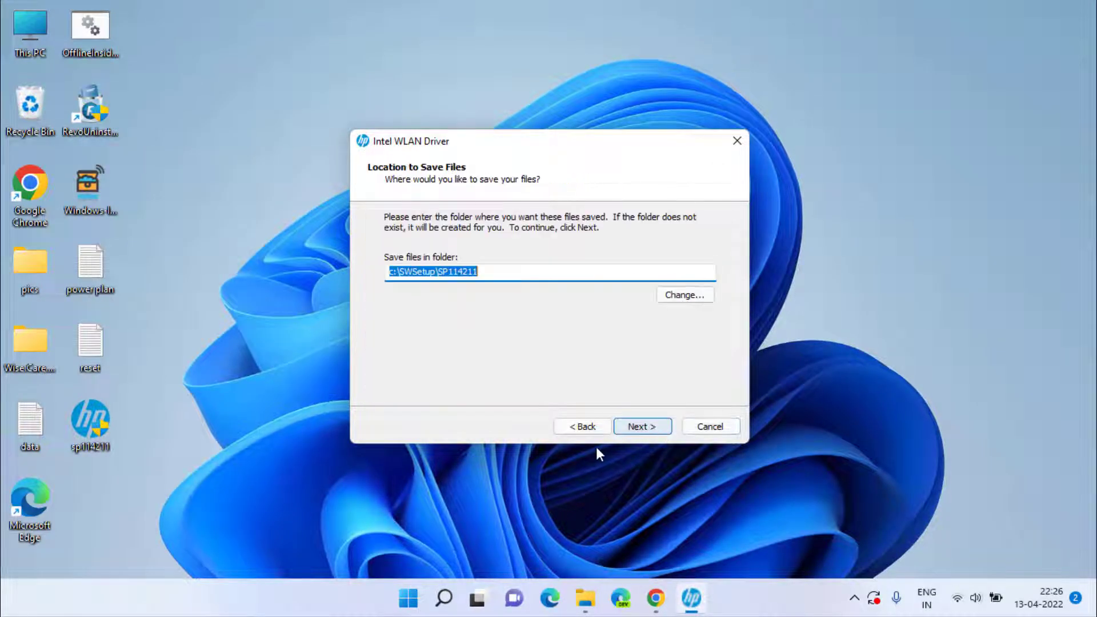
{"action": "left_click", "coordinate": [652, 425]}
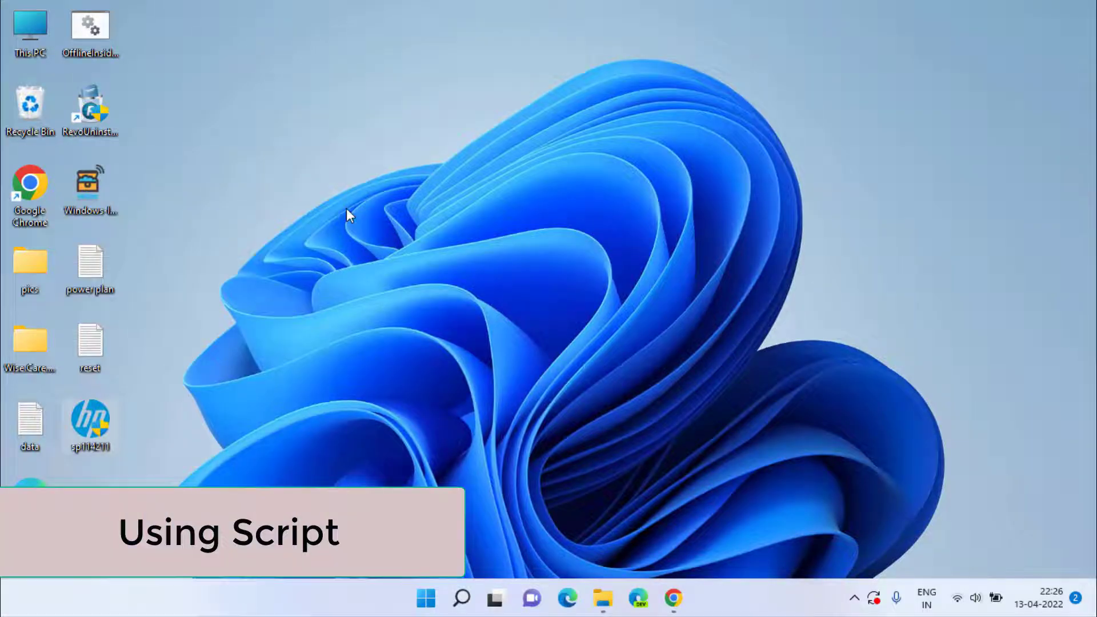
Step: Select all eight commands in reset.txt and start a new empty Notepad window
{"action": "double_click", "coordinate": [92, 355]}
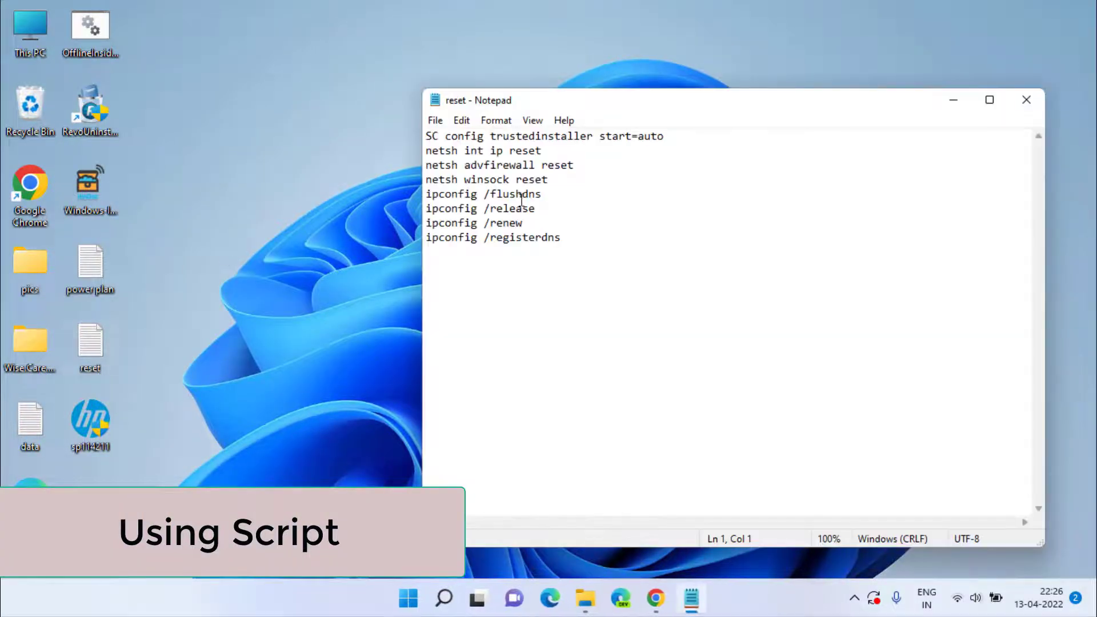
{"action": "left_click_drag", "start_coordinate": [588, 250], "coordinate": [416, 127]}
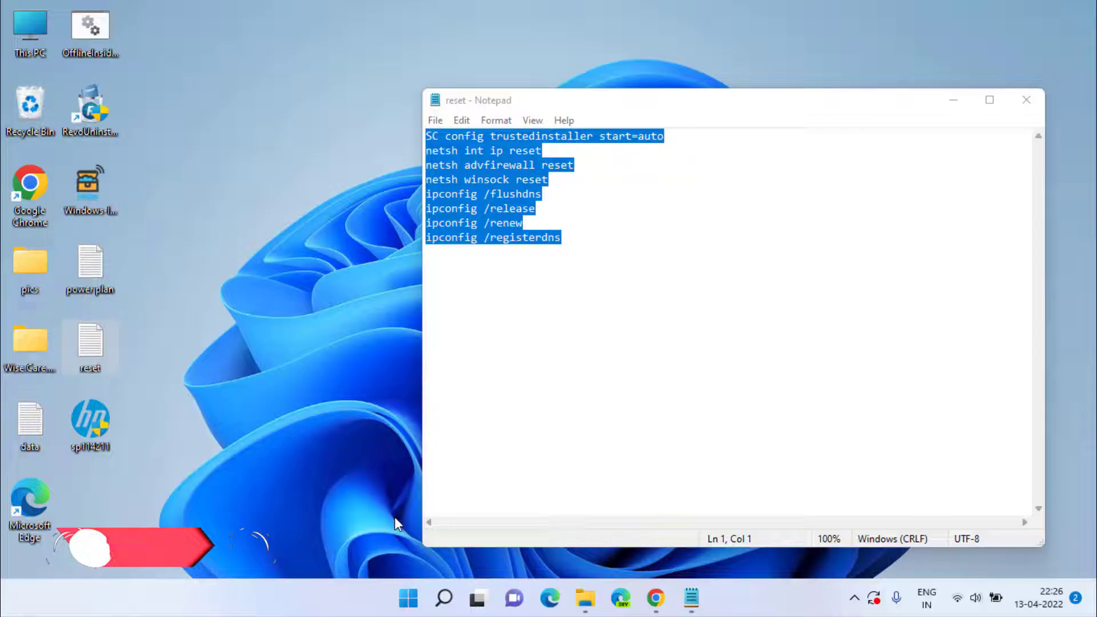
{"action": "left_click", "coordinate": [408, 599]}
{"action": "type", "text": "not"}
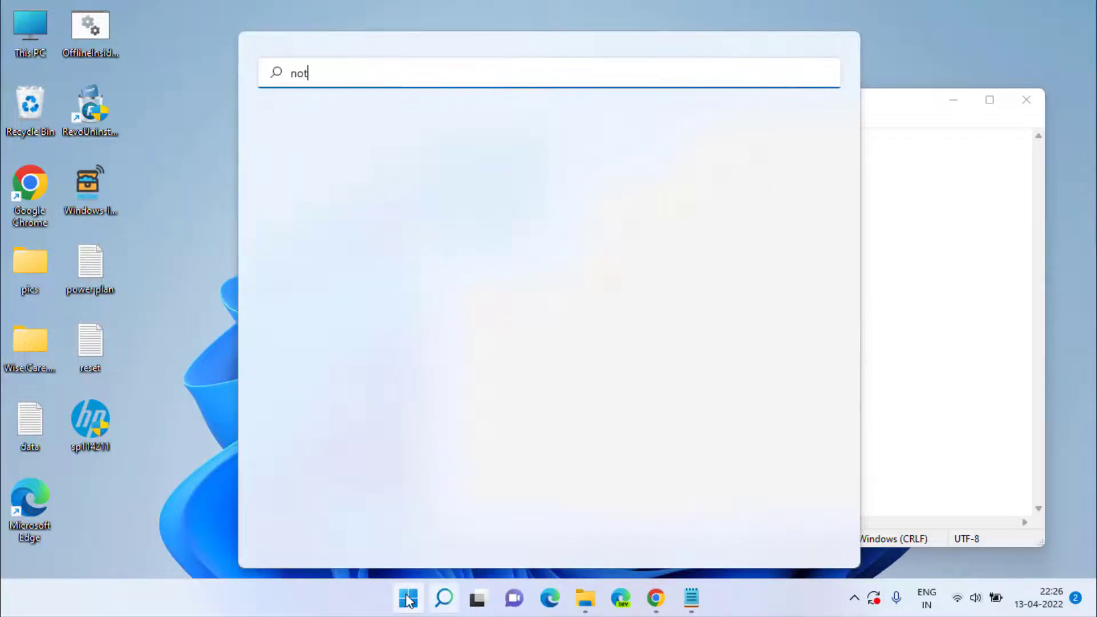
{"action": "type", "text": "epad"}
{"action": "left_click", "coordinate": [696, 206]}
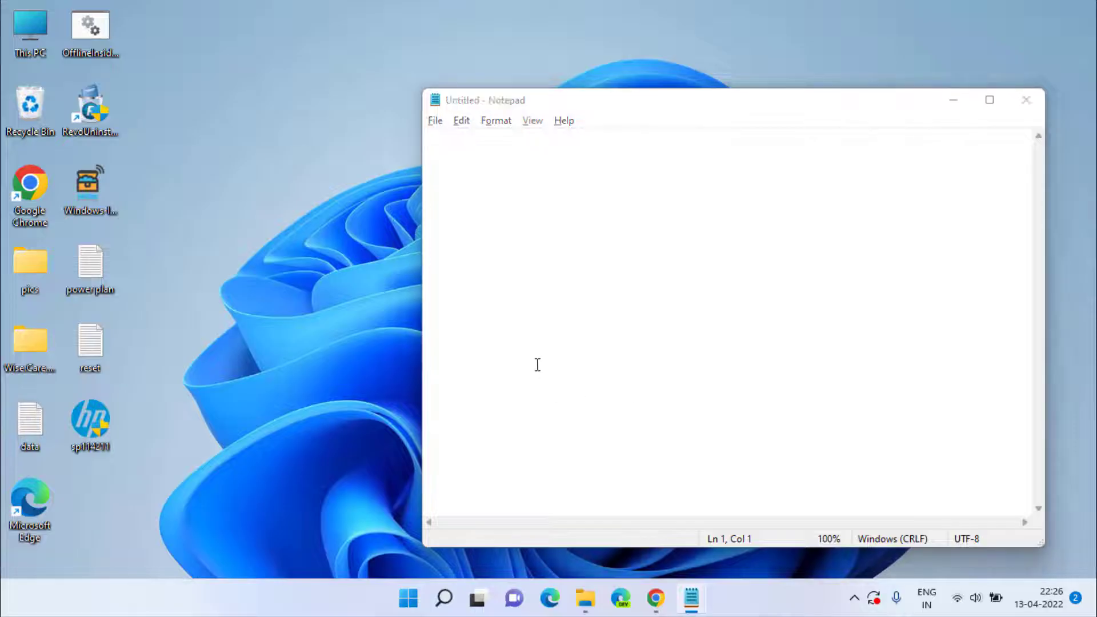
Step: Copy the selected reset commands and paste them into the new Notepad document
{"action": "right_click", "coordinate": [504, 175]}
{"action": "left_click", "coordinate": [549, 230]}
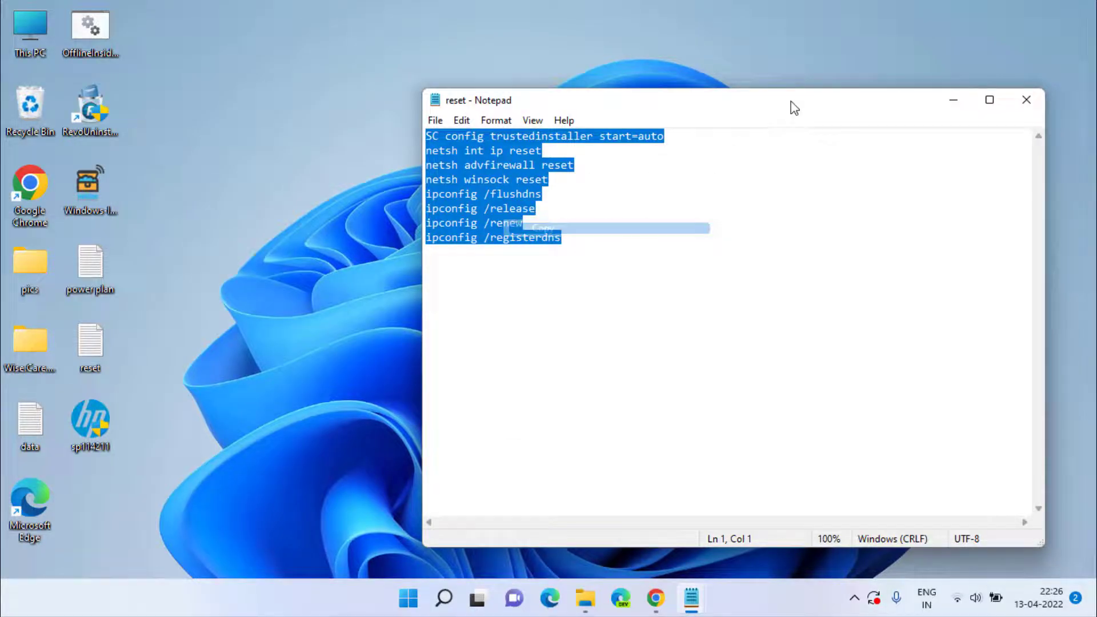
{"action": "left_click", "coordinate": [952, 101]}
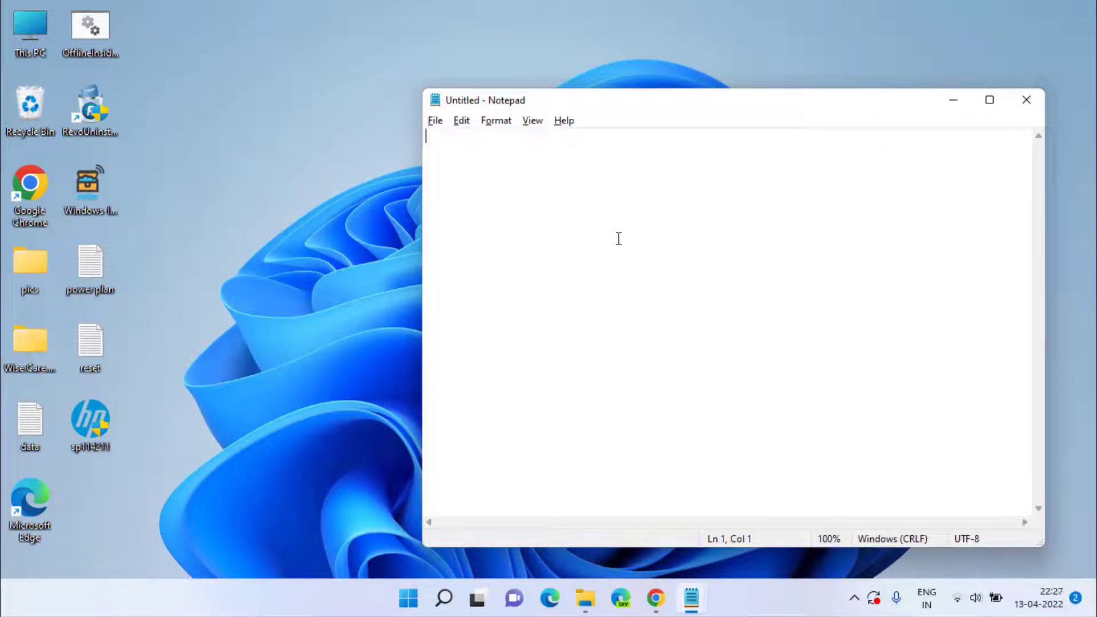
{"action": "key", "text": "ctrl+v"}
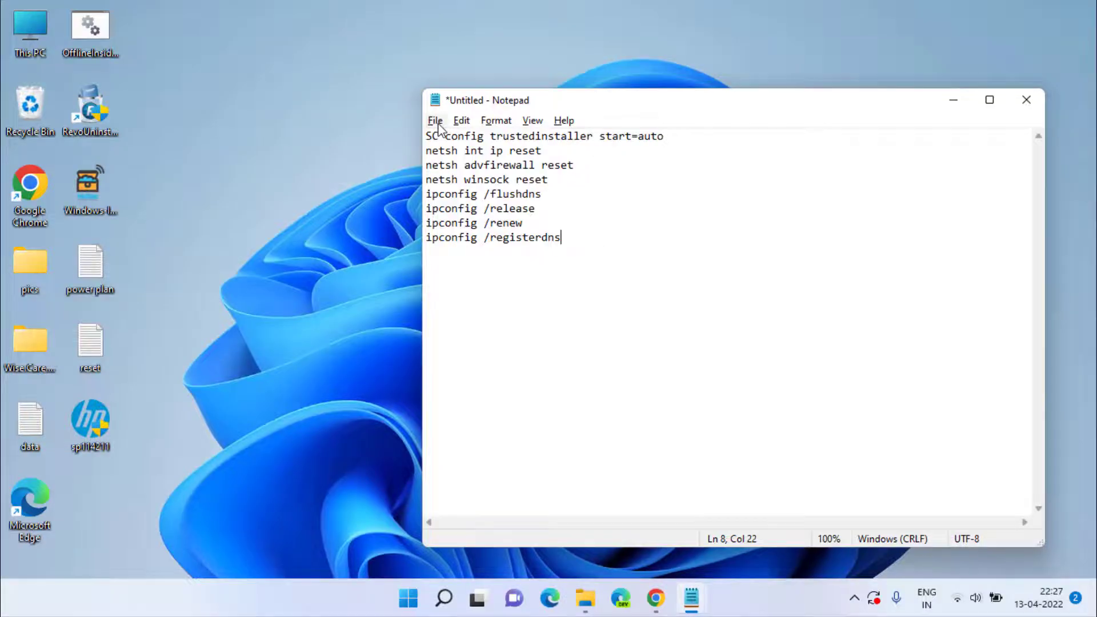
Step: Save the commands to the desktop as fix.bat with type All Files, then close Notepad
{"action": "left_click", "coordinate": [435, 121]}
{"action": "left_click", "coordinate": [504, 216]}
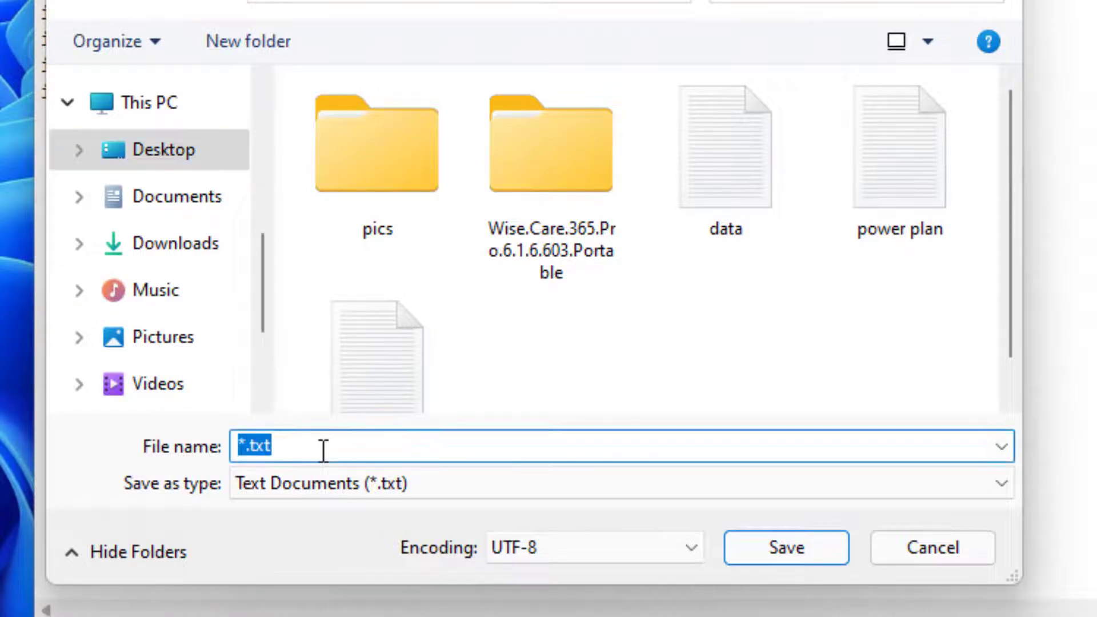
{"action": "type", "text": "fix."}
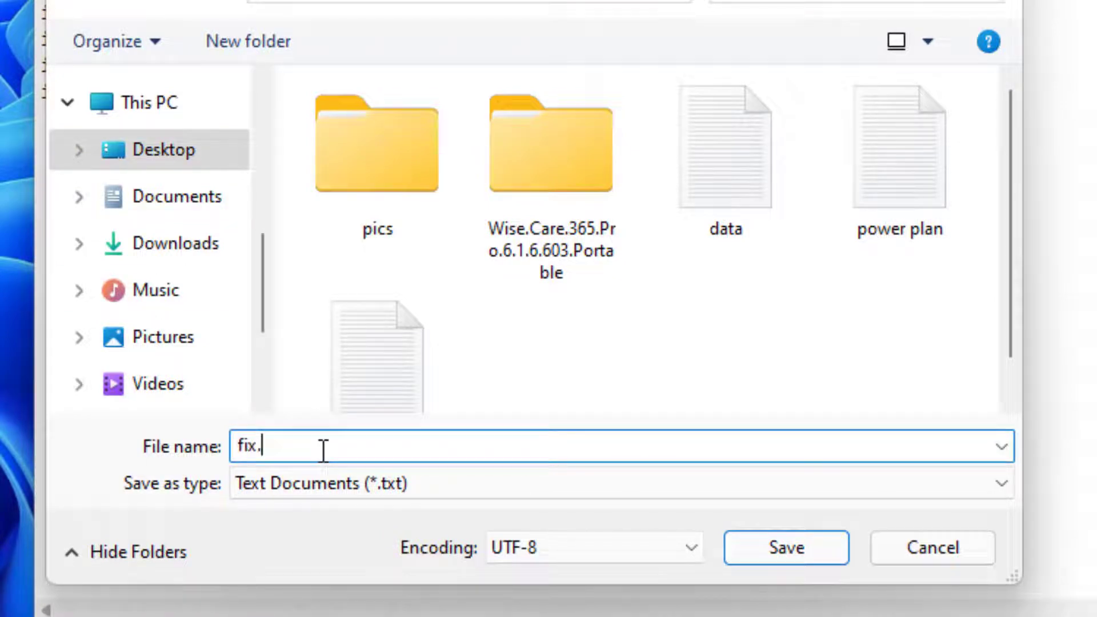
{"action": "type", "text": "bat"}
{"action": "left_click", "coordinate": [257, 489]}
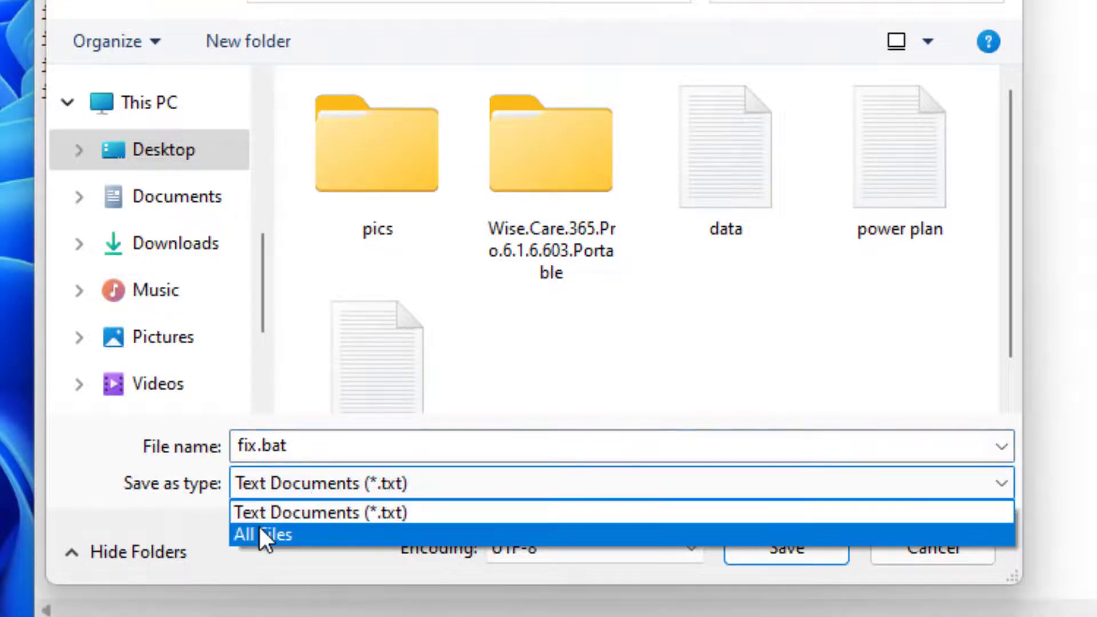
{"action": "left_click", "coordinate": [269, 536]}
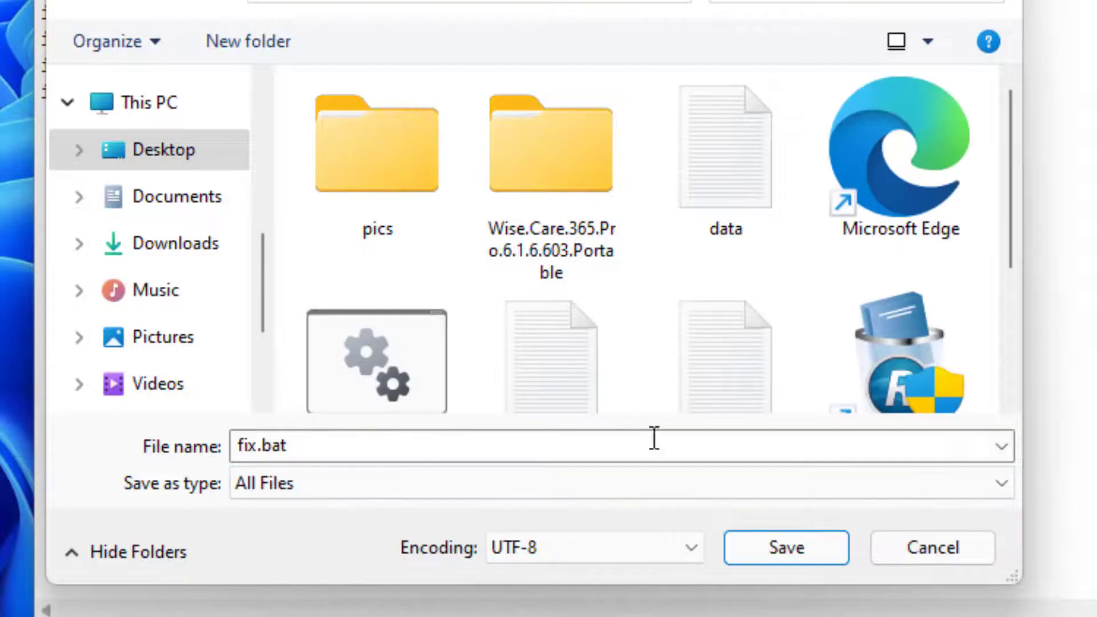
{"action": "left_click", "coordinate": [778, 548]}
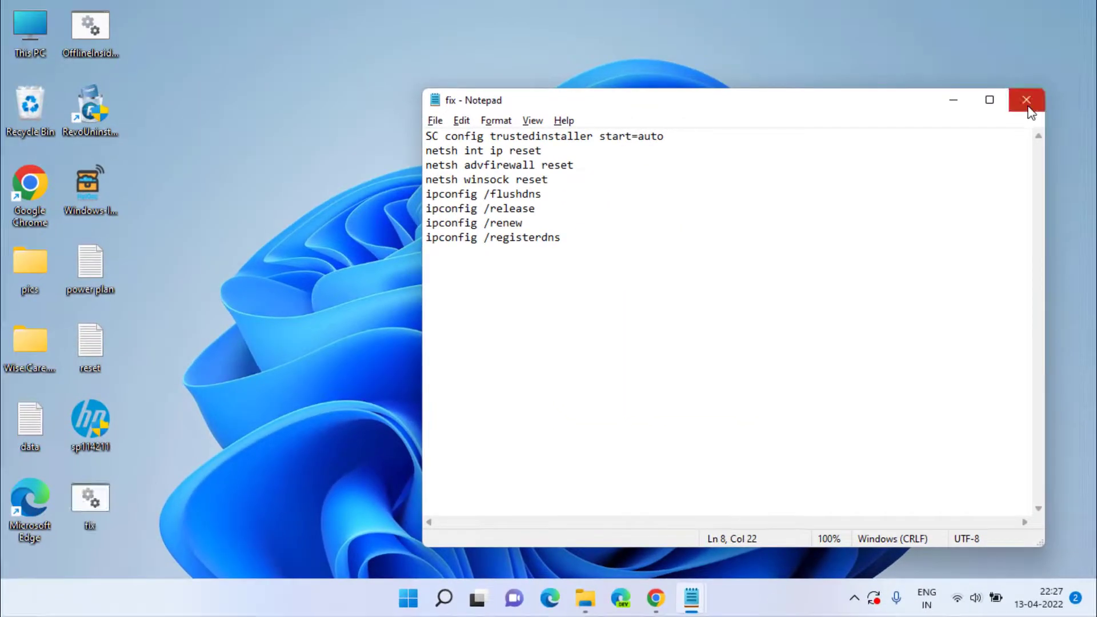
{"action": "left_click", "coordinate": [1027, 106]}
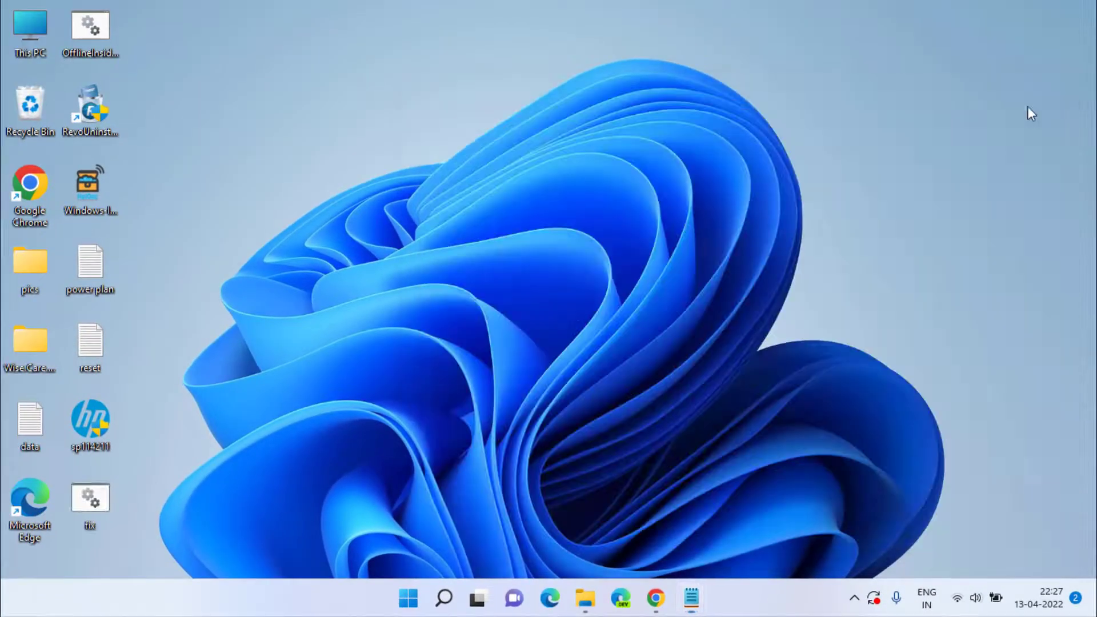
Step: Run the desktop fix.bat script as administrator from its context menu
{"action": "right_click", "coordinate": [94, 505]}
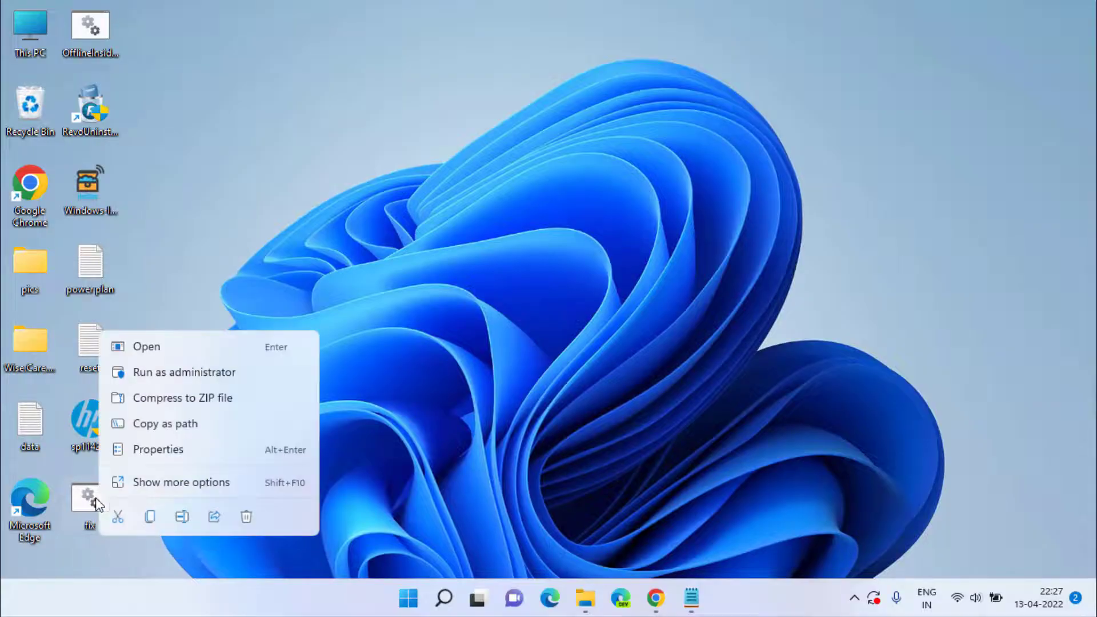
{"action": "left_click", "coordinate": [214, 375]}
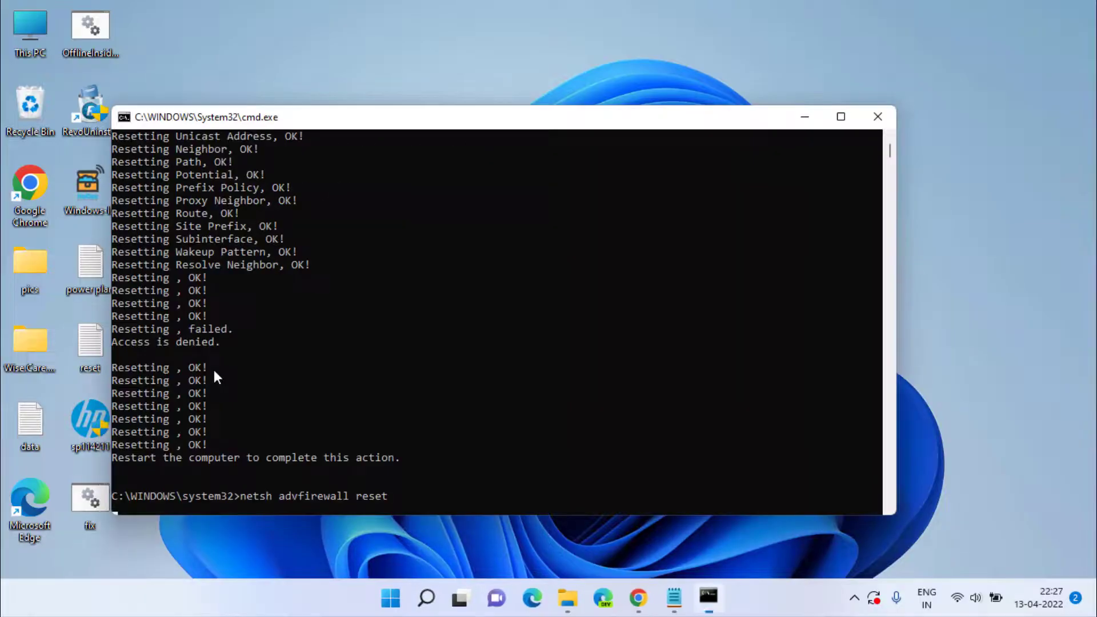